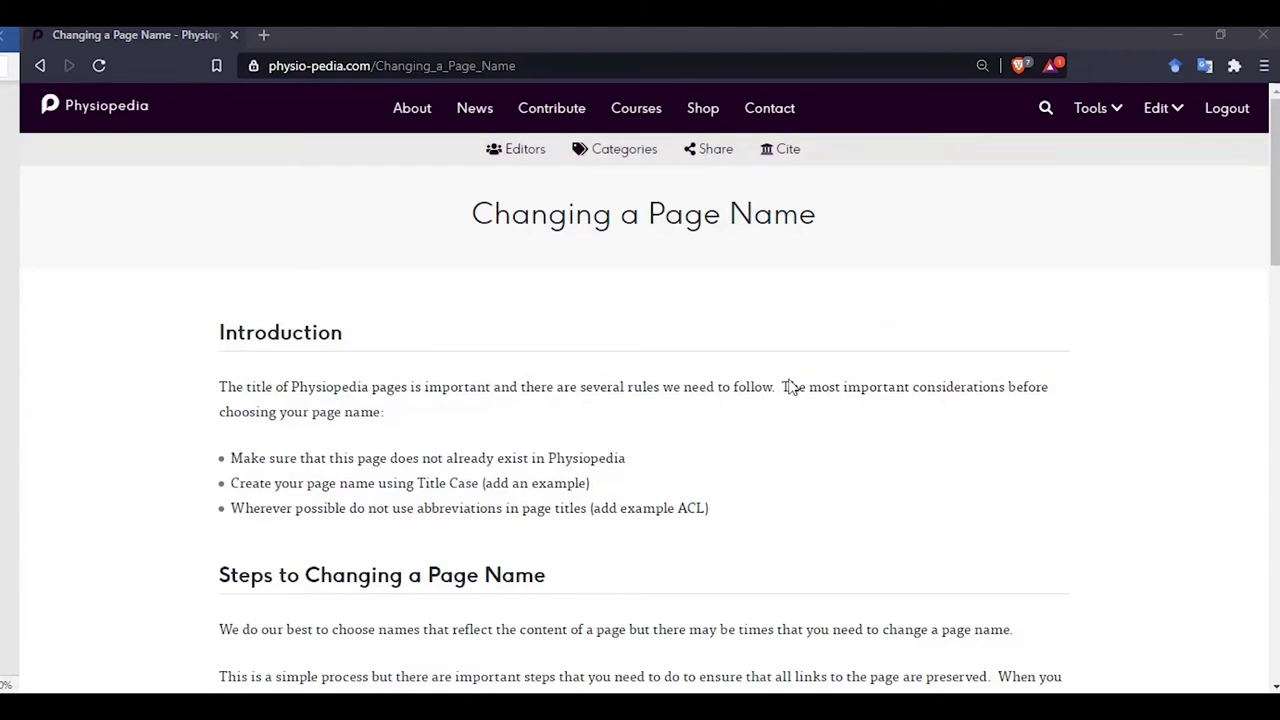
# - Copy the title of the "Anterior drawer test of the knee" page
pyautogui.click(395, 36)
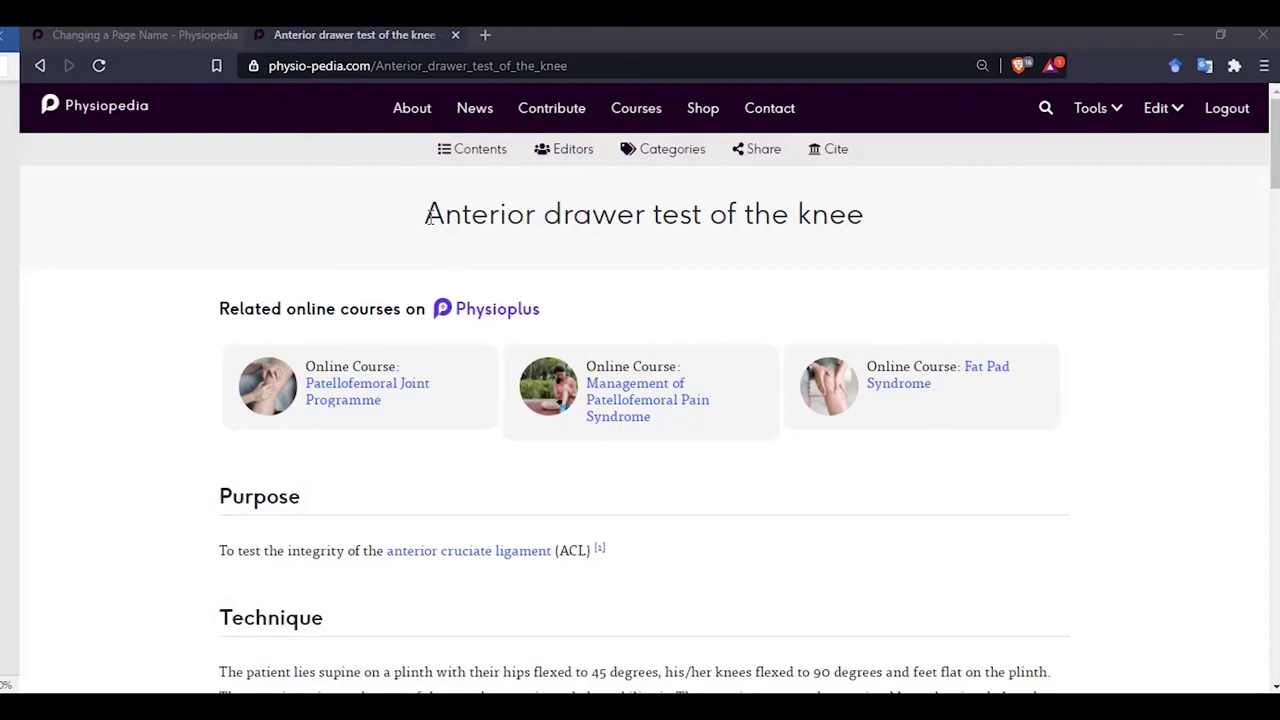
pyautogui.moveTo(427, 216); pyautogui.dragTo(883, 241)
pyautogui.hotkey('ctrl', 'c')
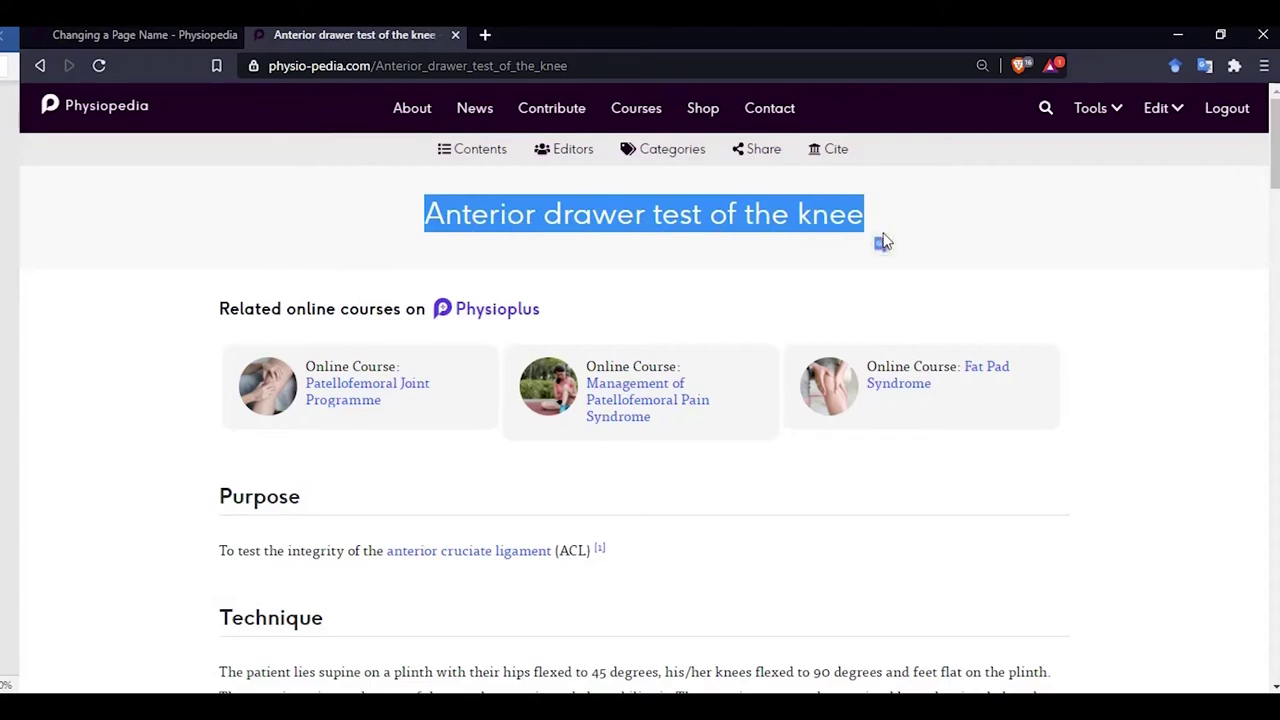
# - Use What links here to list the pages that link to "Anterior drawer test of the knee" and review them
pyautogui.click(1118, 114)
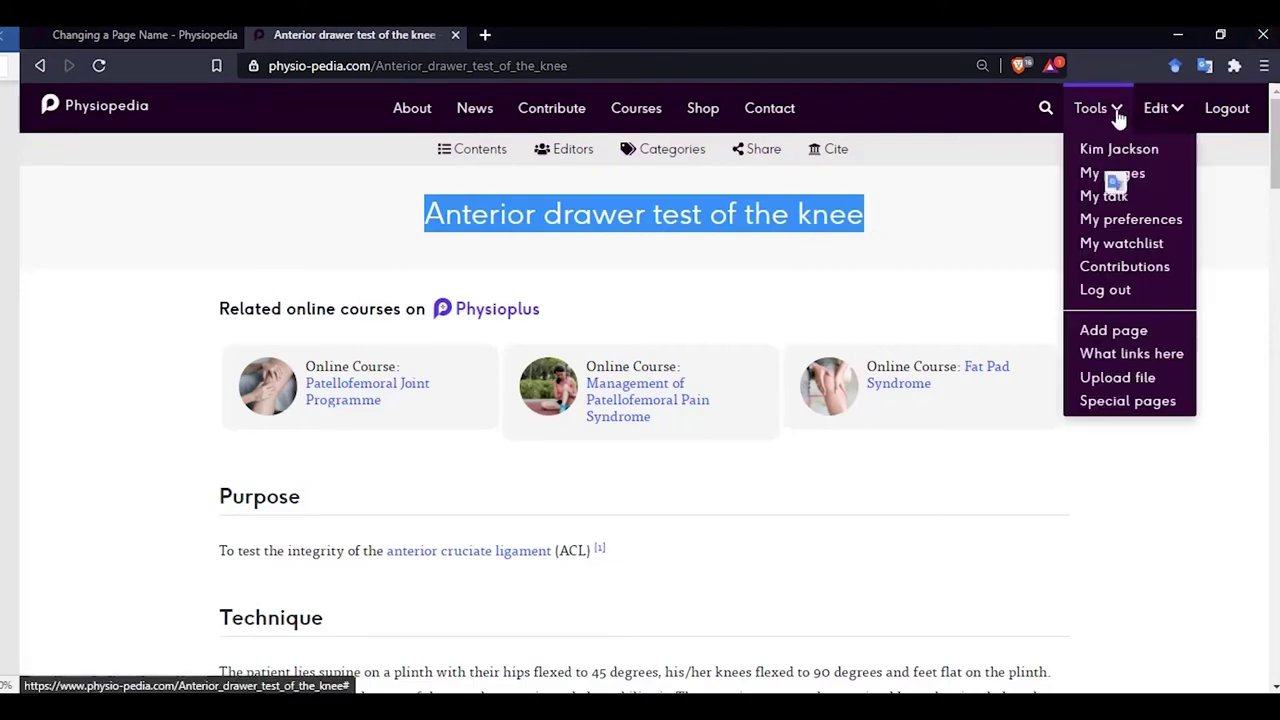
pyautogui.click(1143, 354)
pyautogui.click(415, 310)
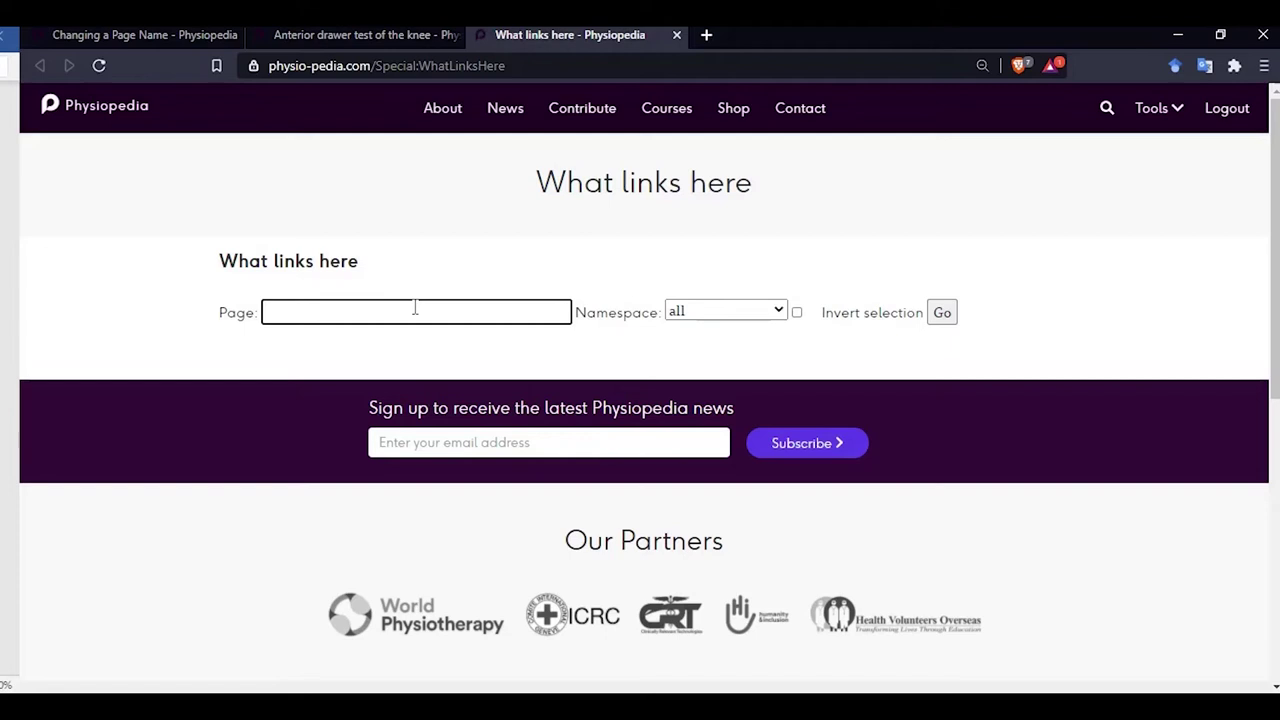
pyautogui.hotkey('ctrl', 'v')
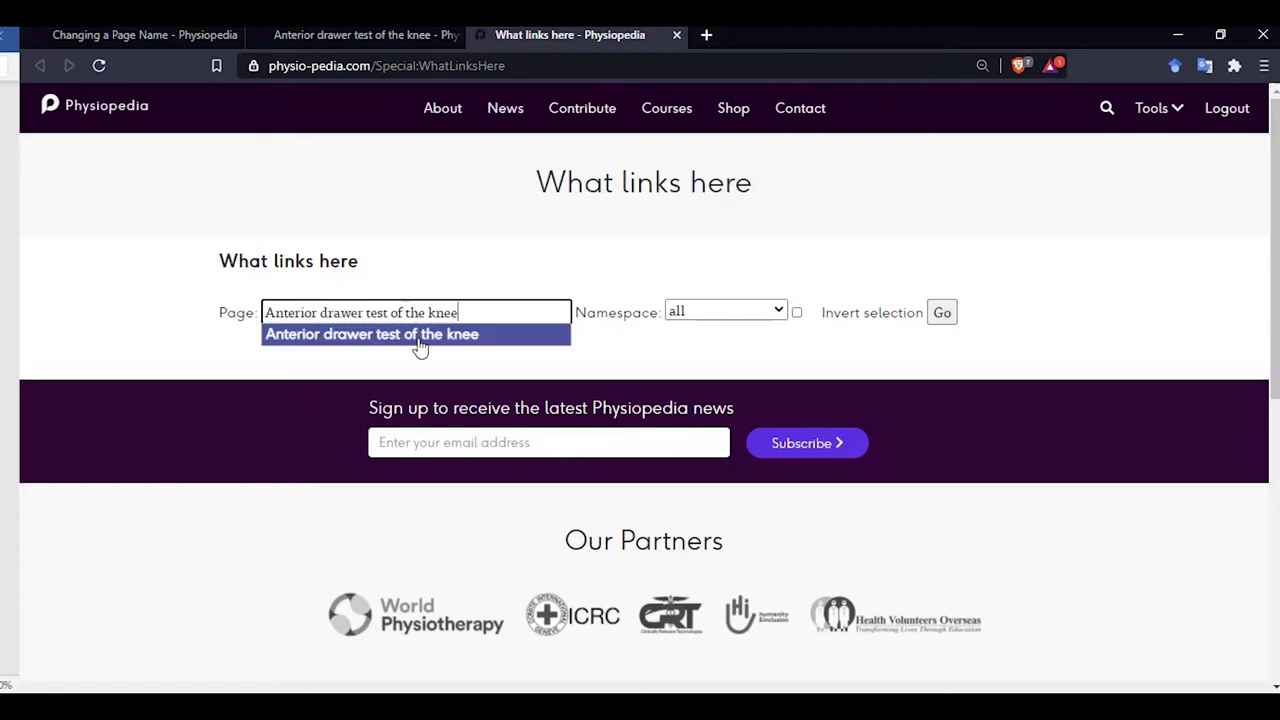
pyautogui.click(420, 336)
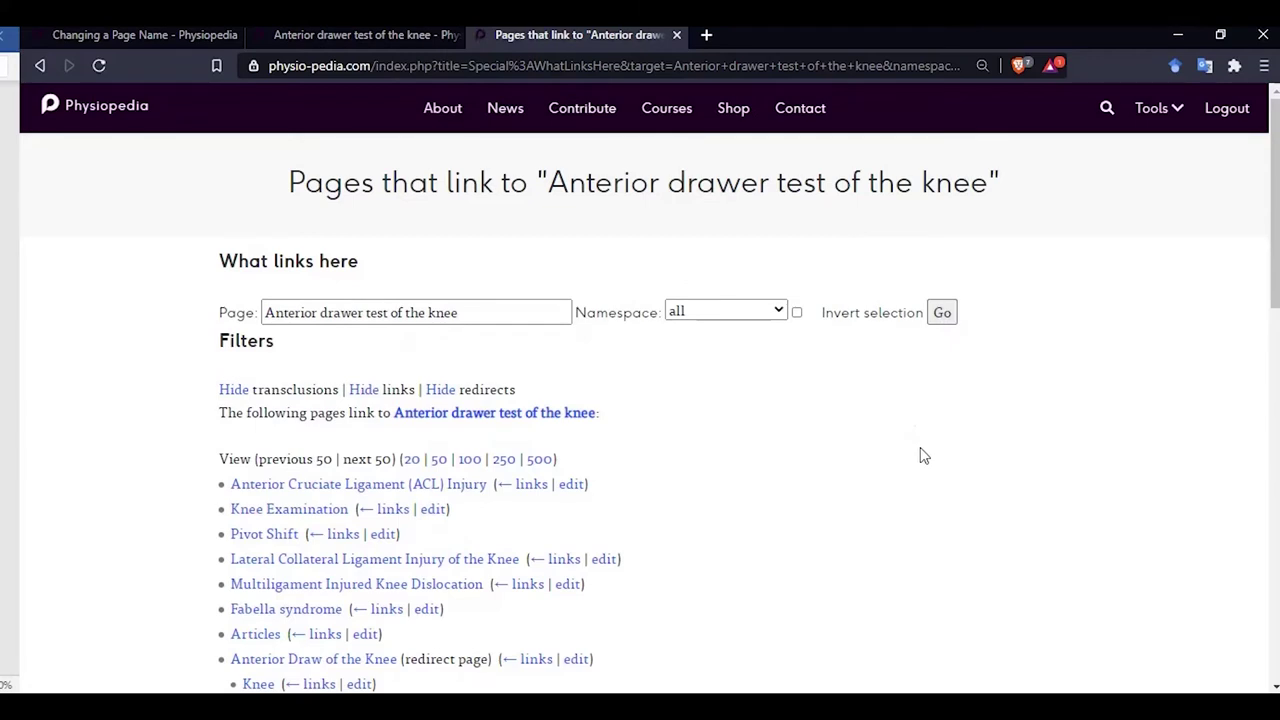
pyautogui.scroll(-3, 924, 456)
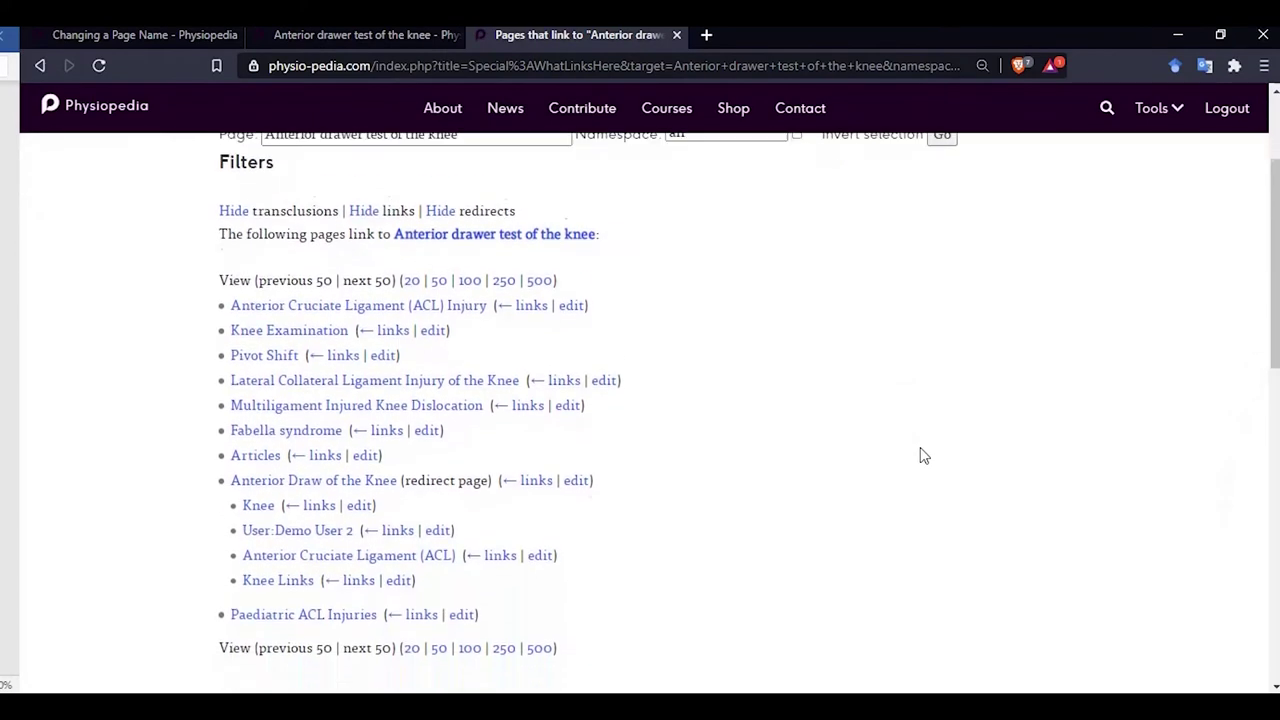
pyautogui.scroll(-1, 924, 456)
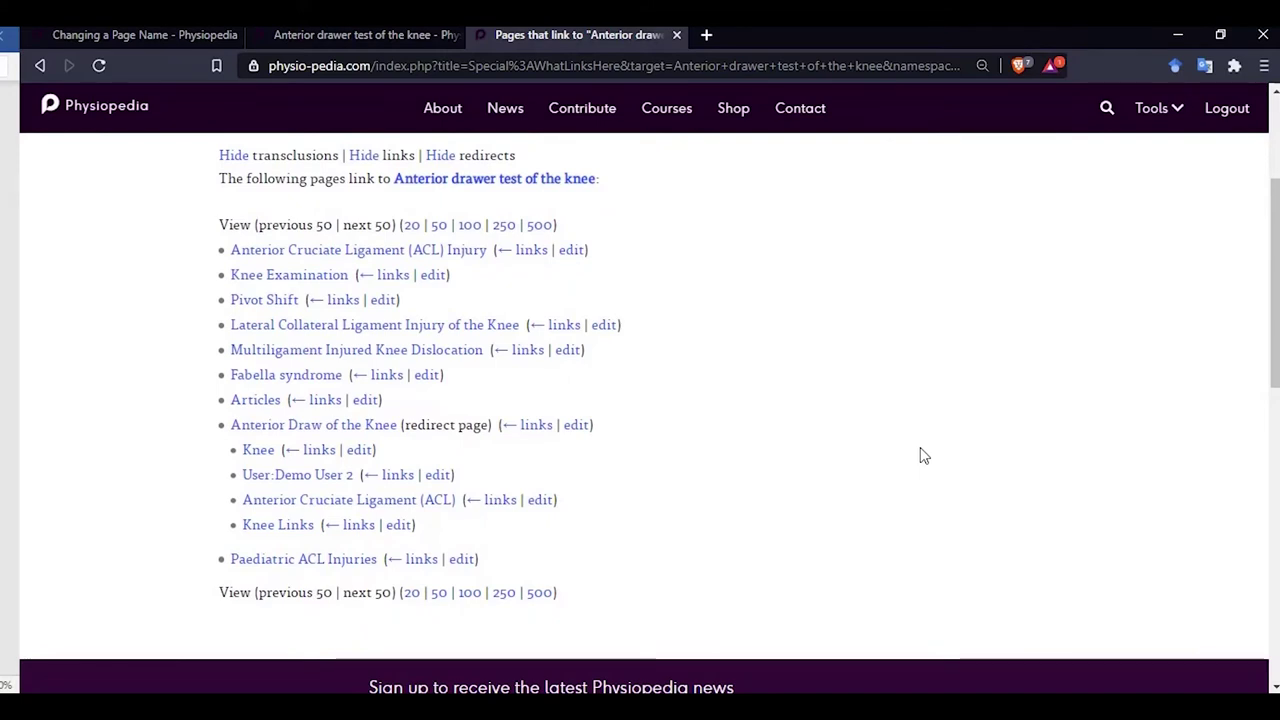
# - Go back to the "Anterior drawer test of the knee" page and open its Move form
pyautogui.hotkey('ctrl', 'shift', 'Tab')
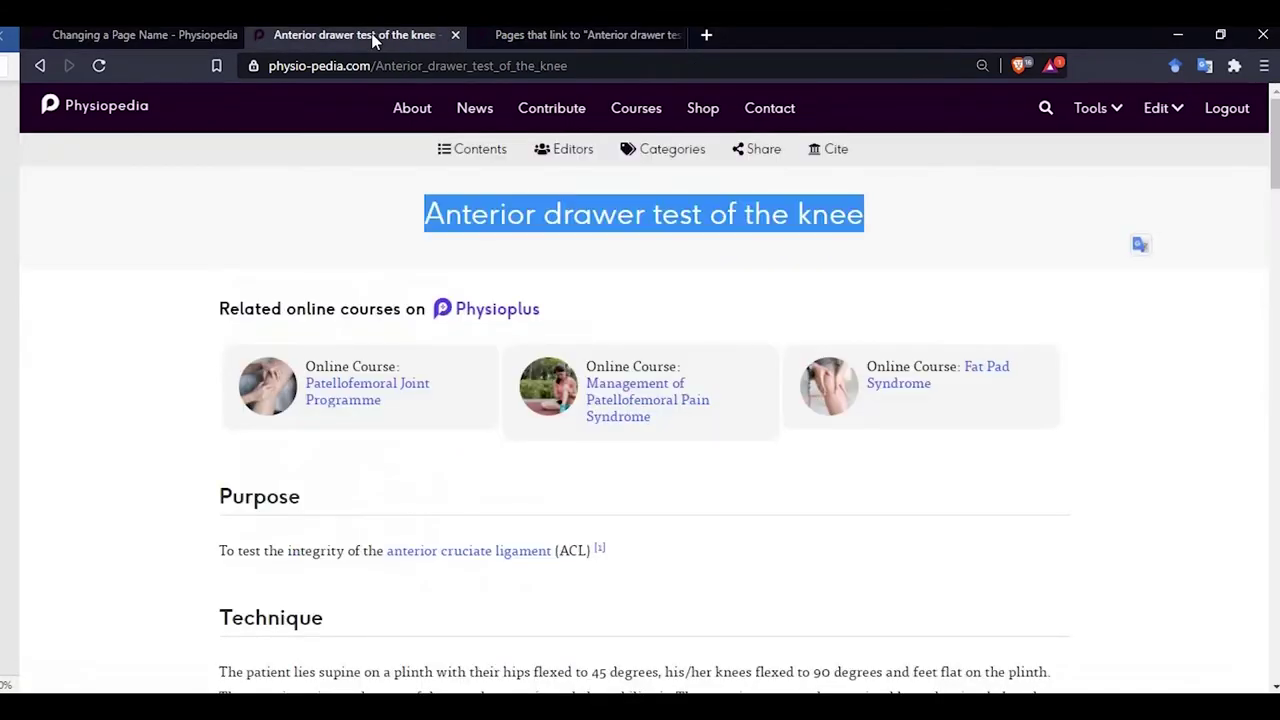
pyautogui.click(783, 245)
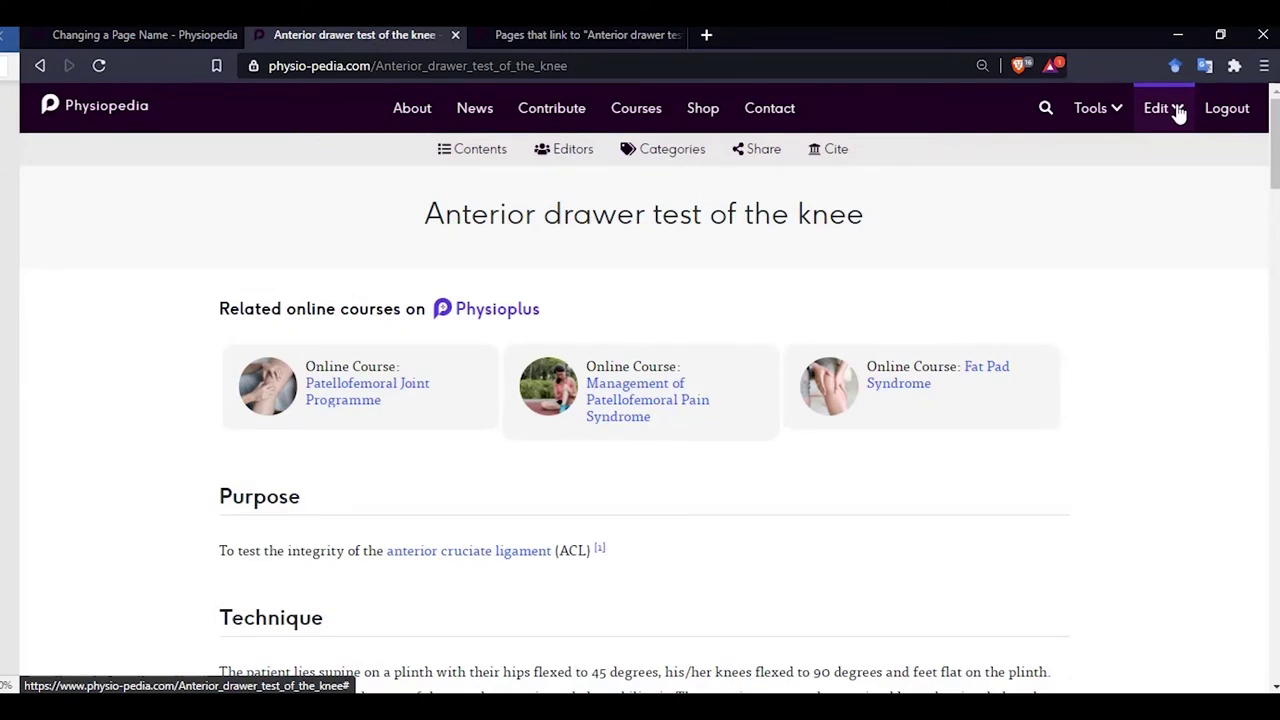
pyautogui.click(1178, 110)
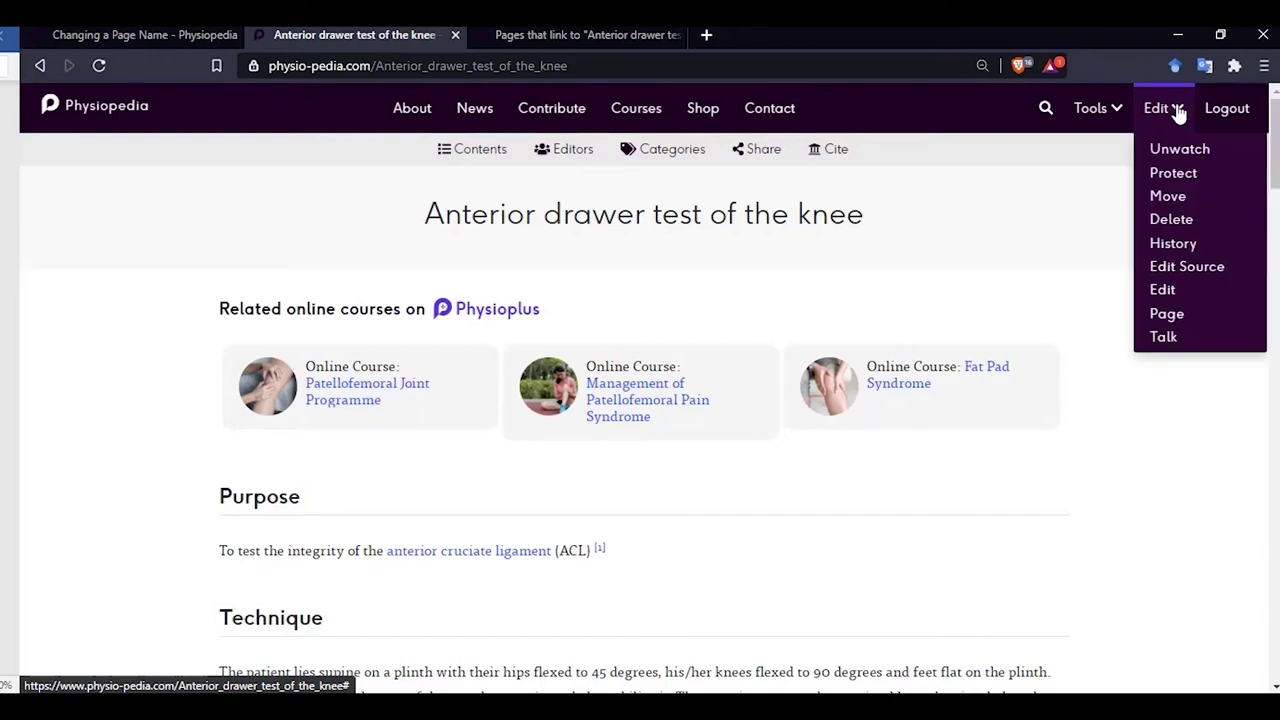
pyautogui.click(1168, 194)
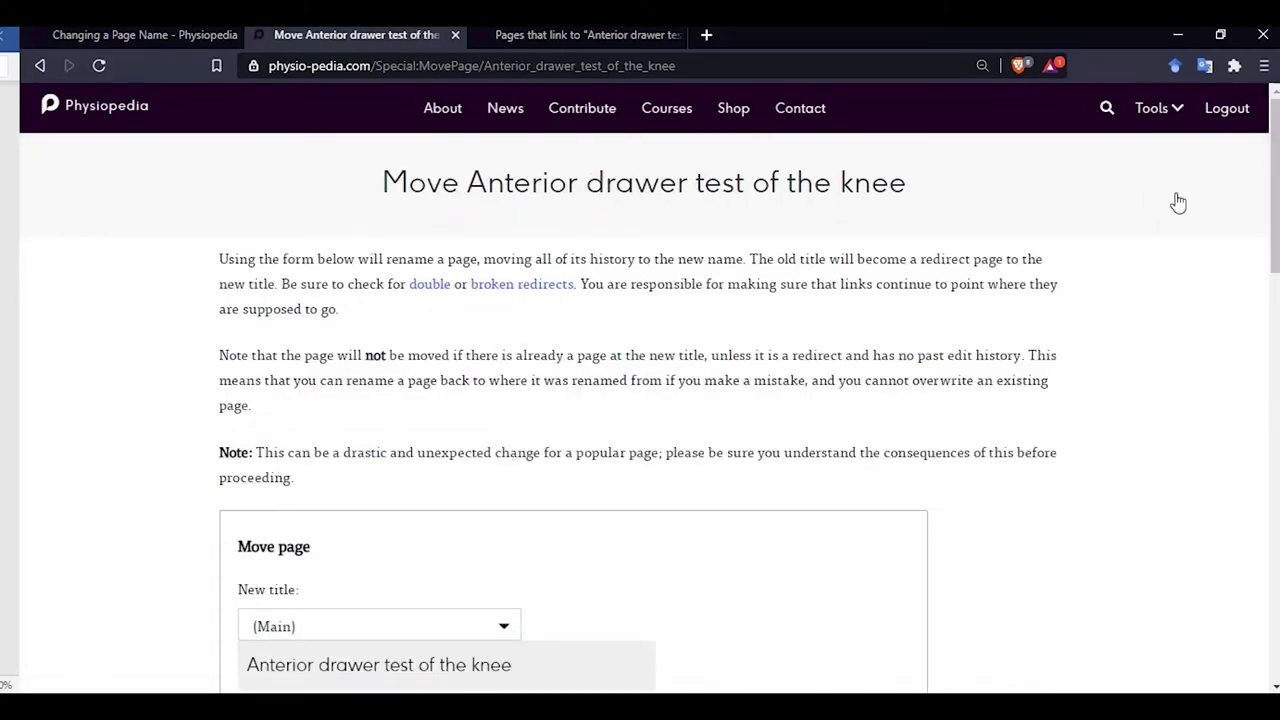
# - Change the new title to title case as "Anterior Drawer Test of the Knee"
pyautogui.scroll(-2, 1178, 203)
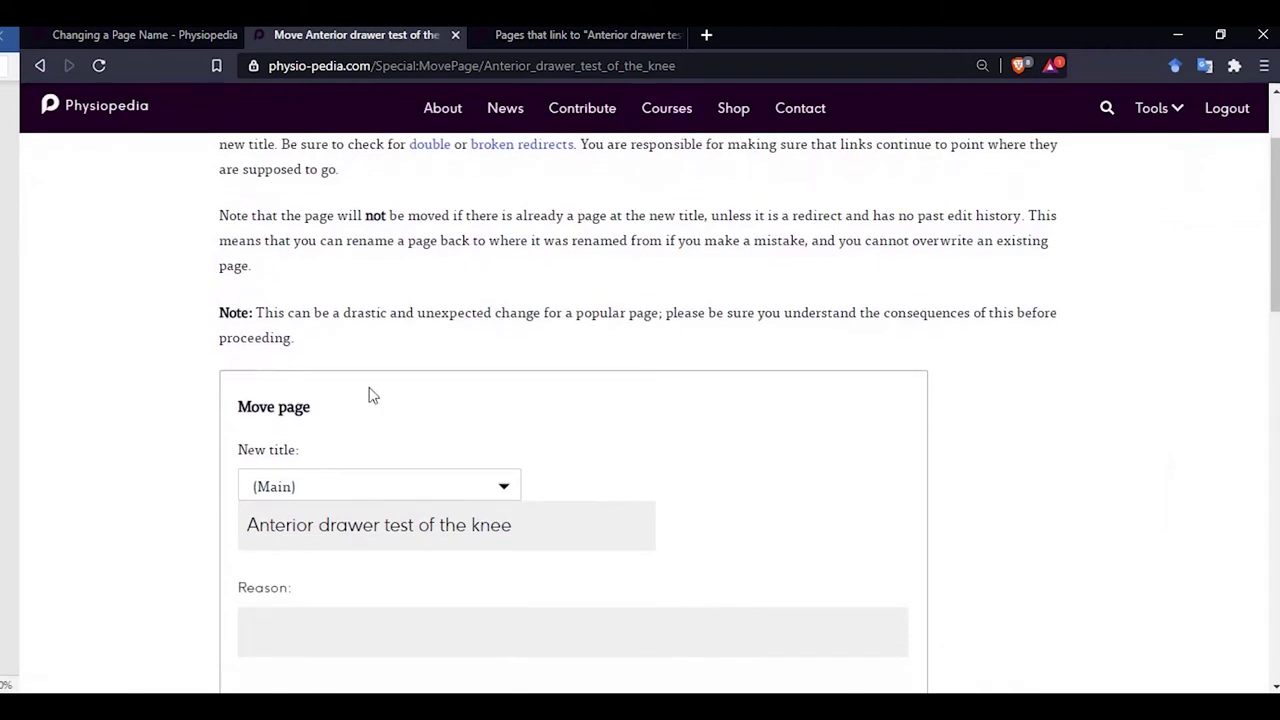
pyautogui.click(329, 527)
pyautogui.press('BackSpace')
pyautogui.write('D')
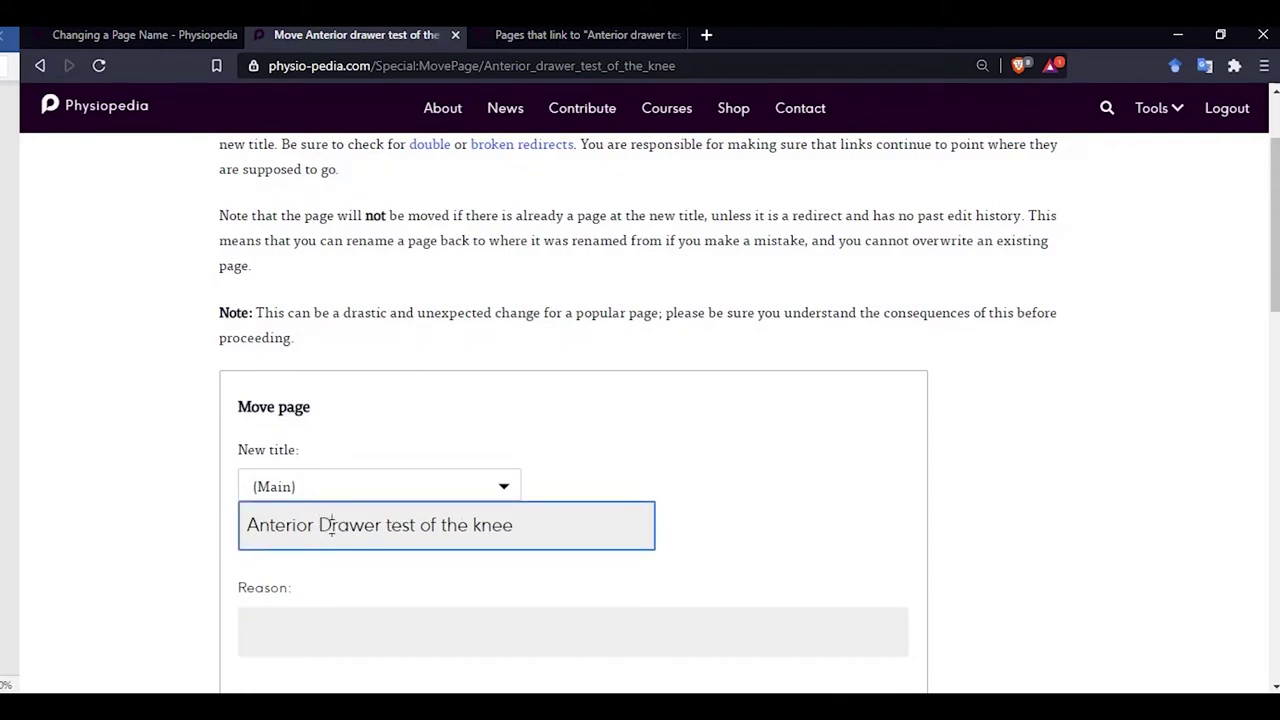
pyautogui.click(400, 524)
pyautogui.press('BackSpace')
pyautogui.write('T')
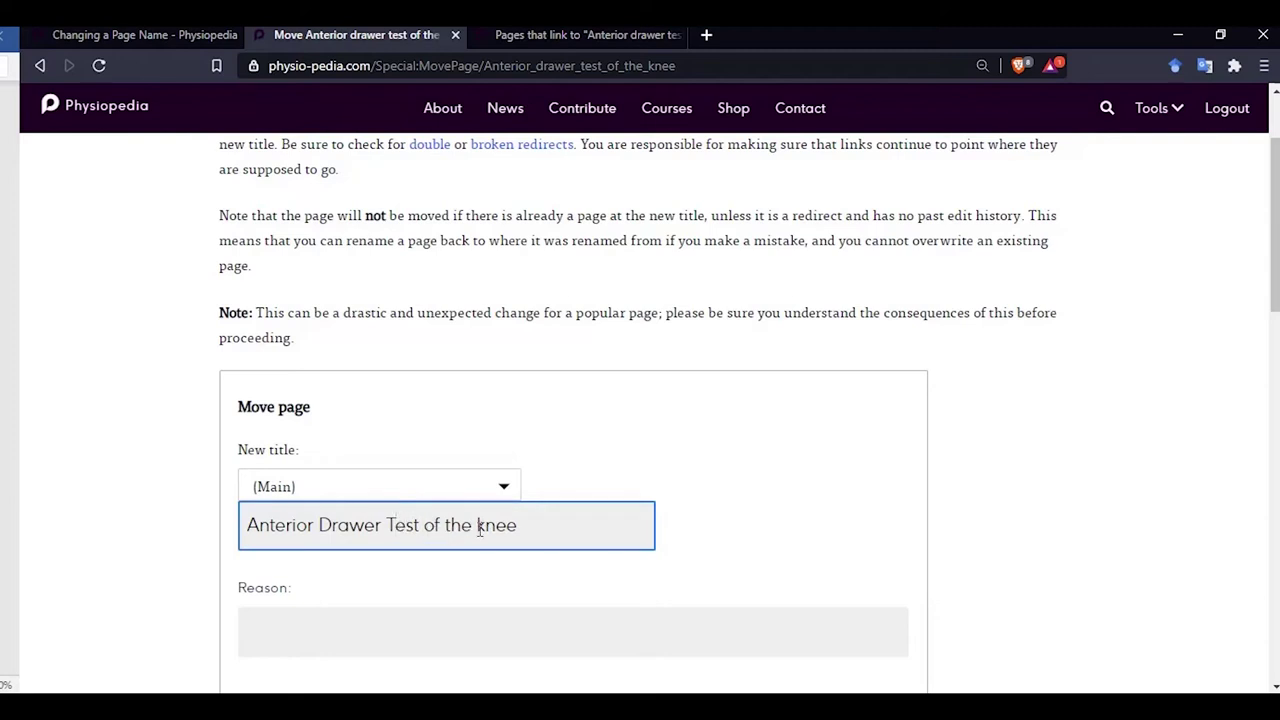
pyautogui.click(484, 527)
pyautogui.press('BackSpace')
pyautogui.write('K')
# - Give "corrected title" as the reason for moving the page
pyautogui.click(346, 623)
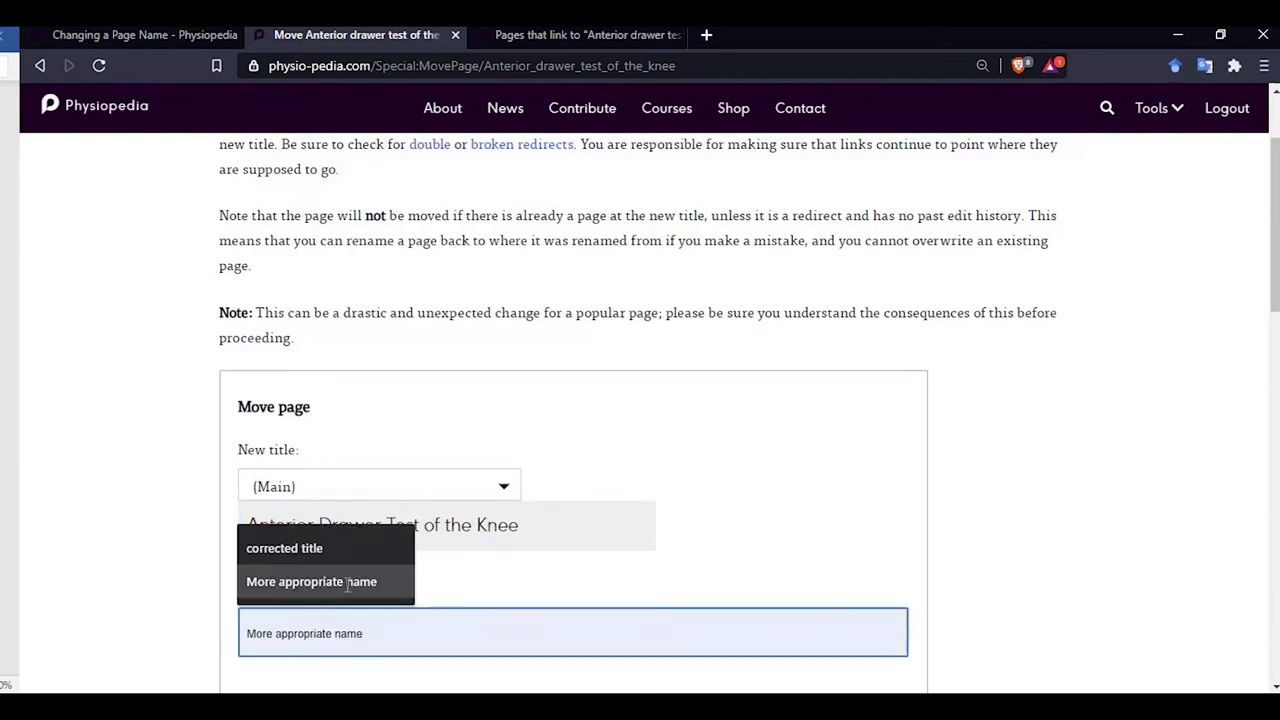
pyautogui.click(350, 550)
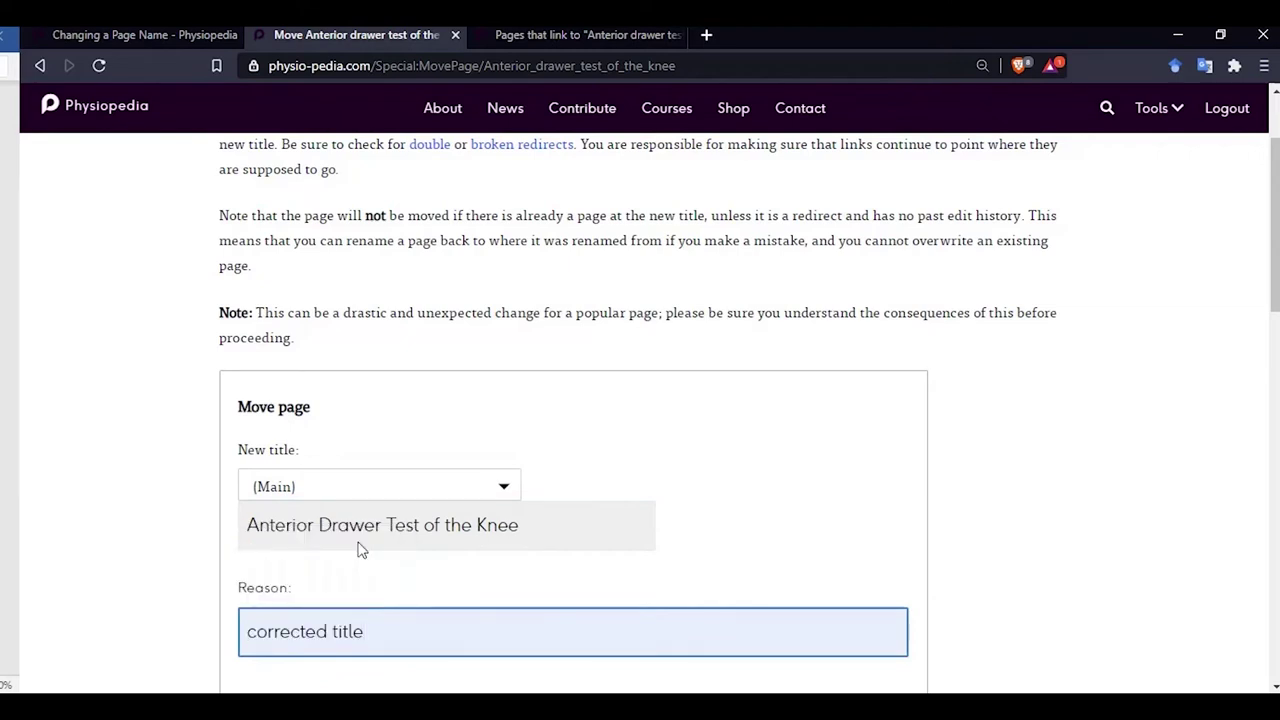
pyautogui.scroll(-4, 361, 549)
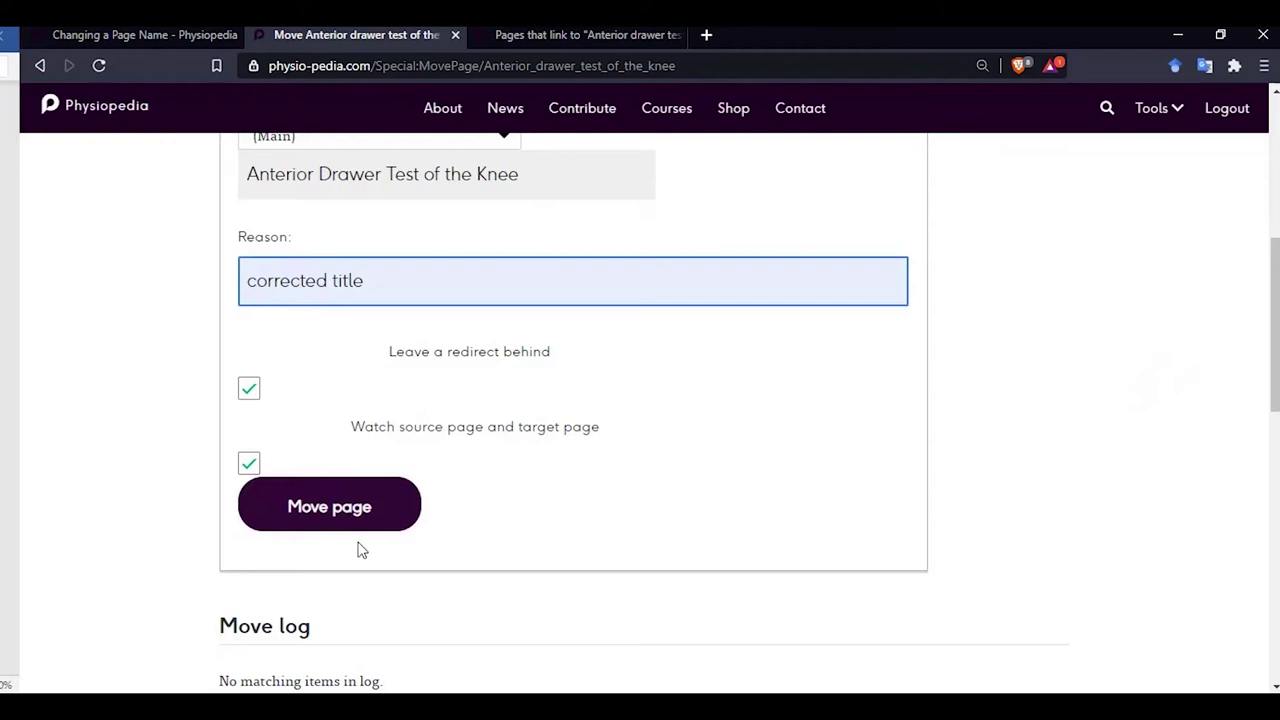
pyautogui.click(359, 374)
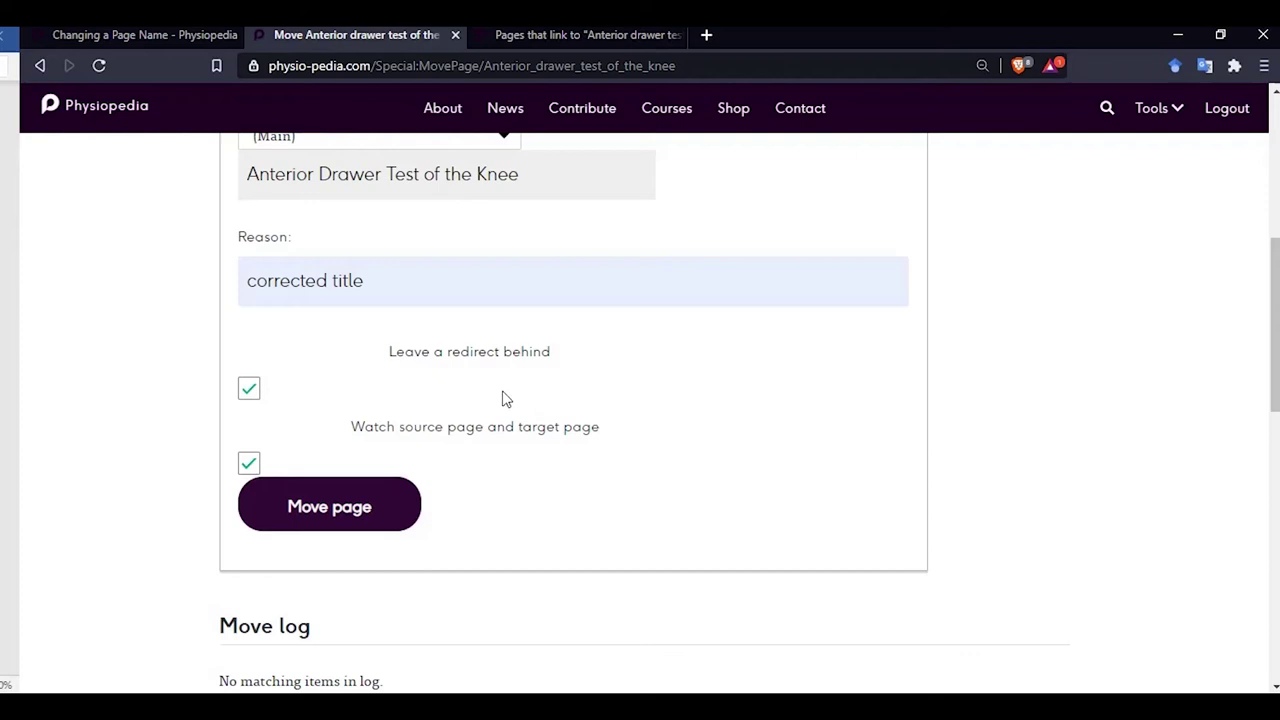
# - Submit the move with watching of the source and target pages turned off, and open the renamed page
pyautogui.click(251, 465)
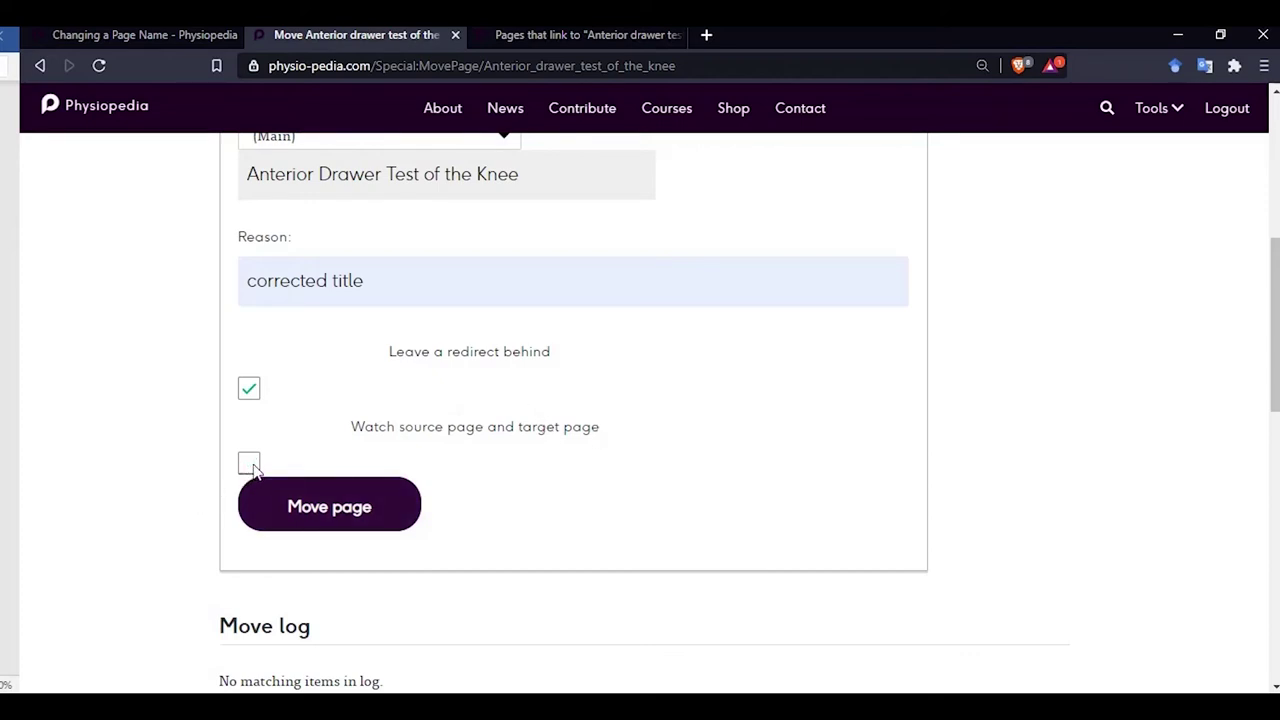
pyautogui.click(320, 515)
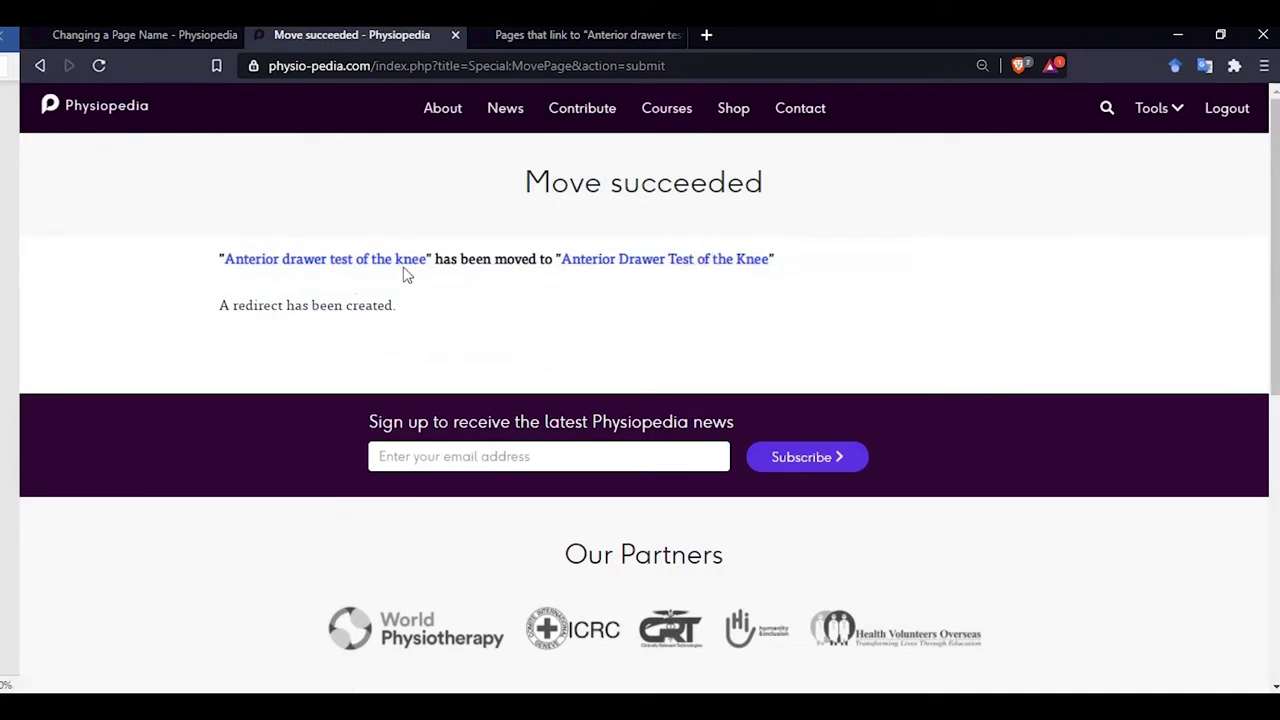
pyautogui.click(666, 262)
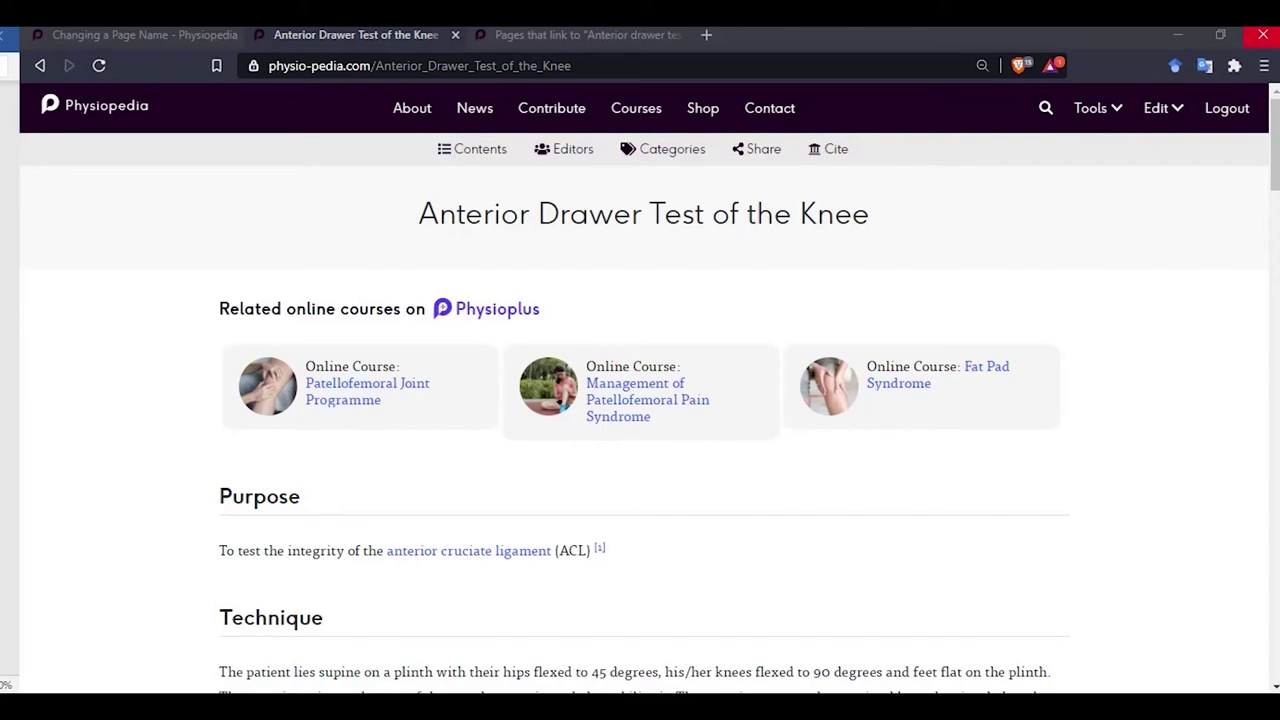
# - Open the Anterior Cruciate Ligament (ACL) Injury page source from the linking pages and find the old-title link under Diagnostic Procedures
pyautogui.hotkey('ctrl', 'Tab')
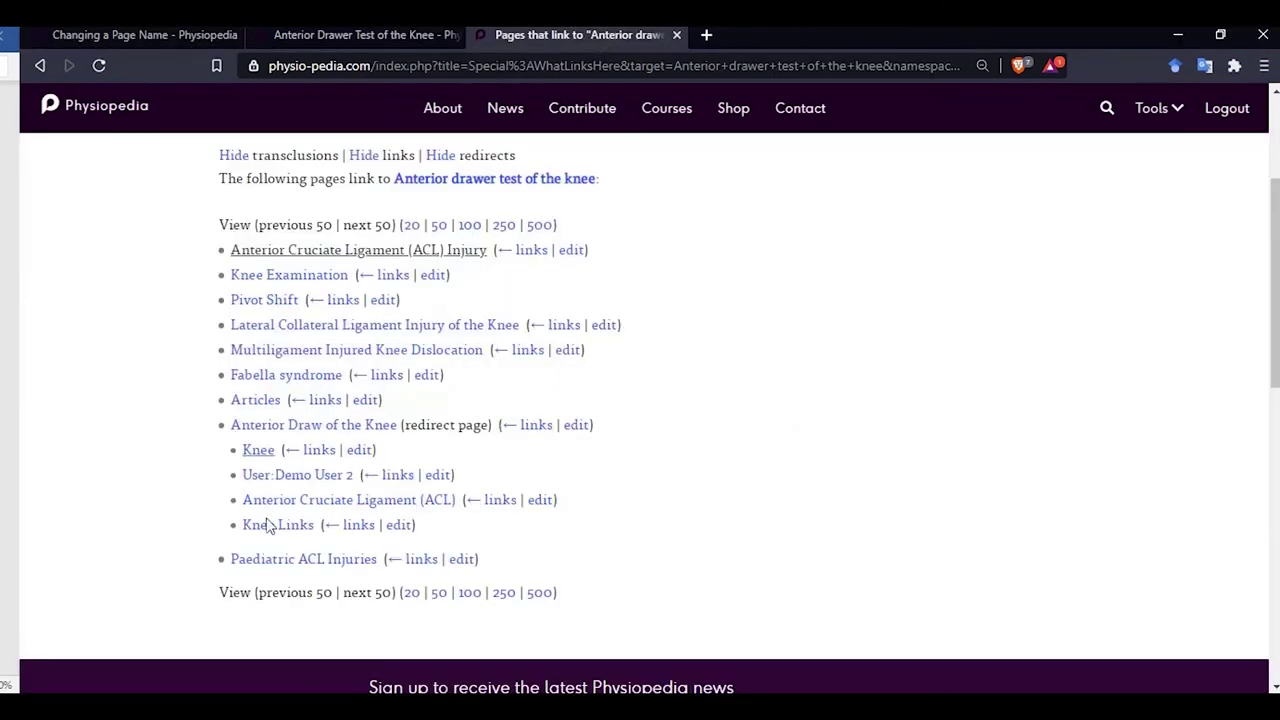
pyautogui.middleClick(576, 254)
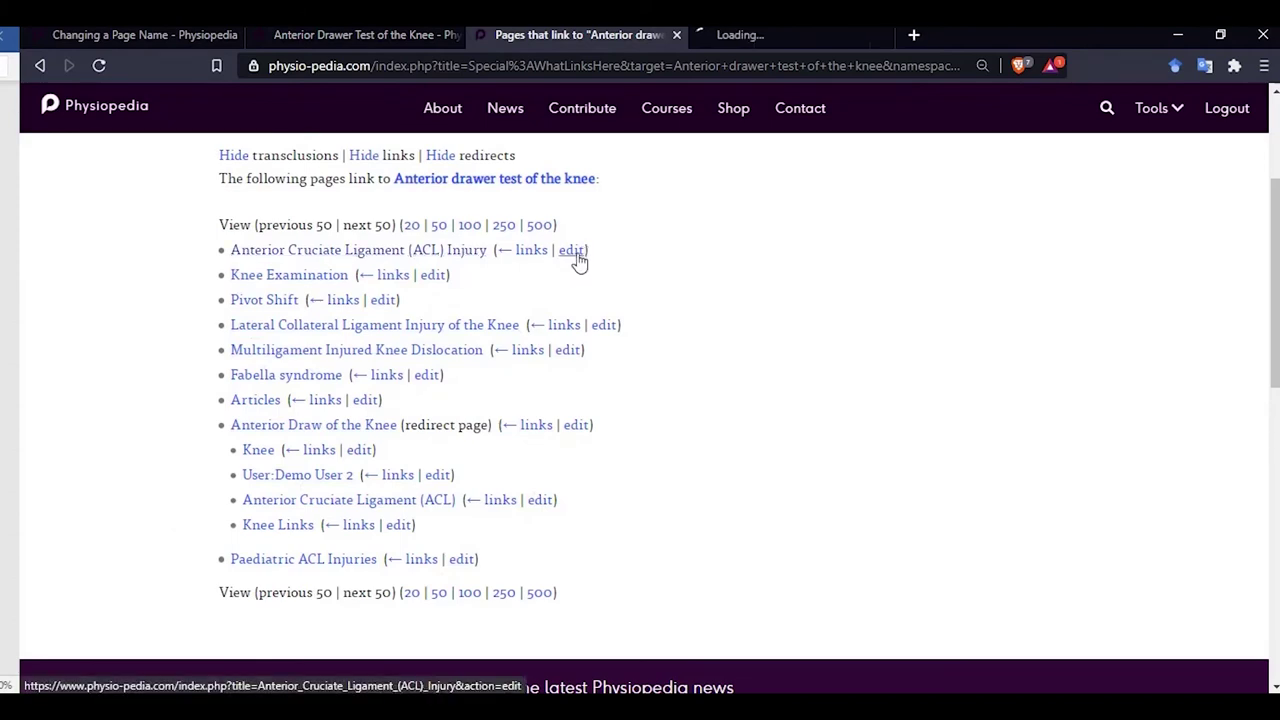
pyautogui.click(776, 39)
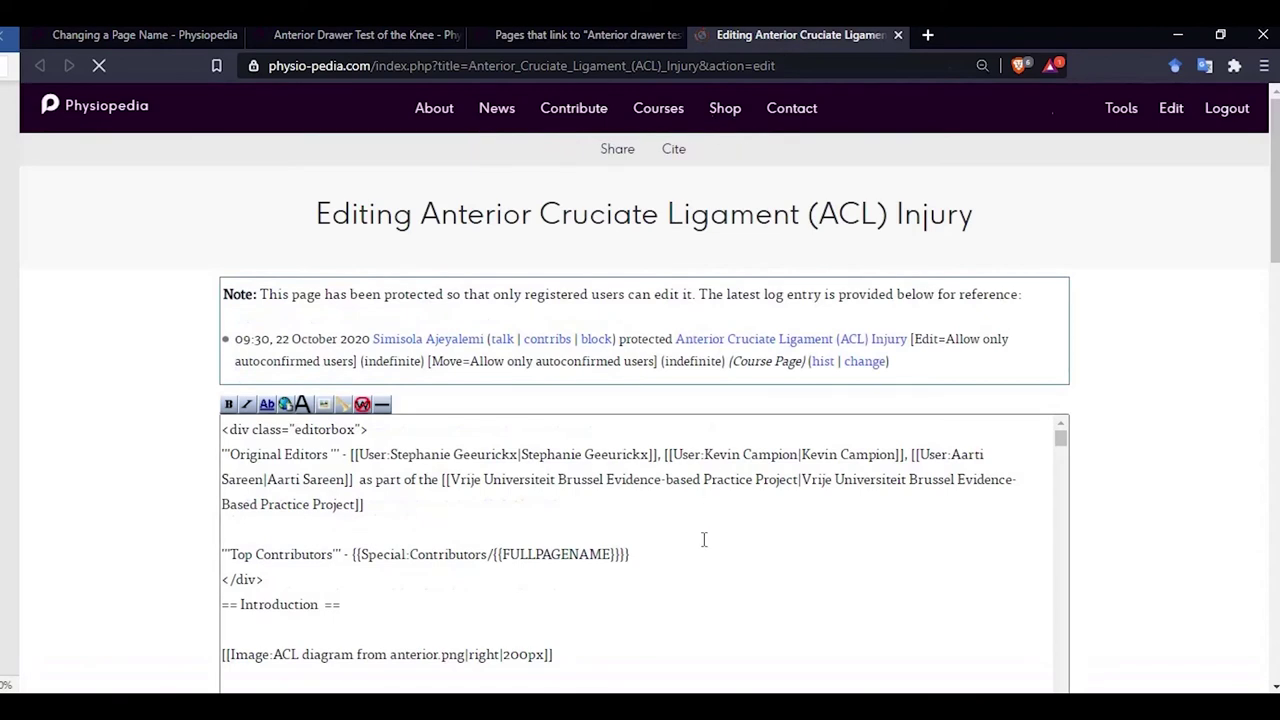
pyautogui.hotkey('ctrl', 'f')
pyautogui.press('Return')
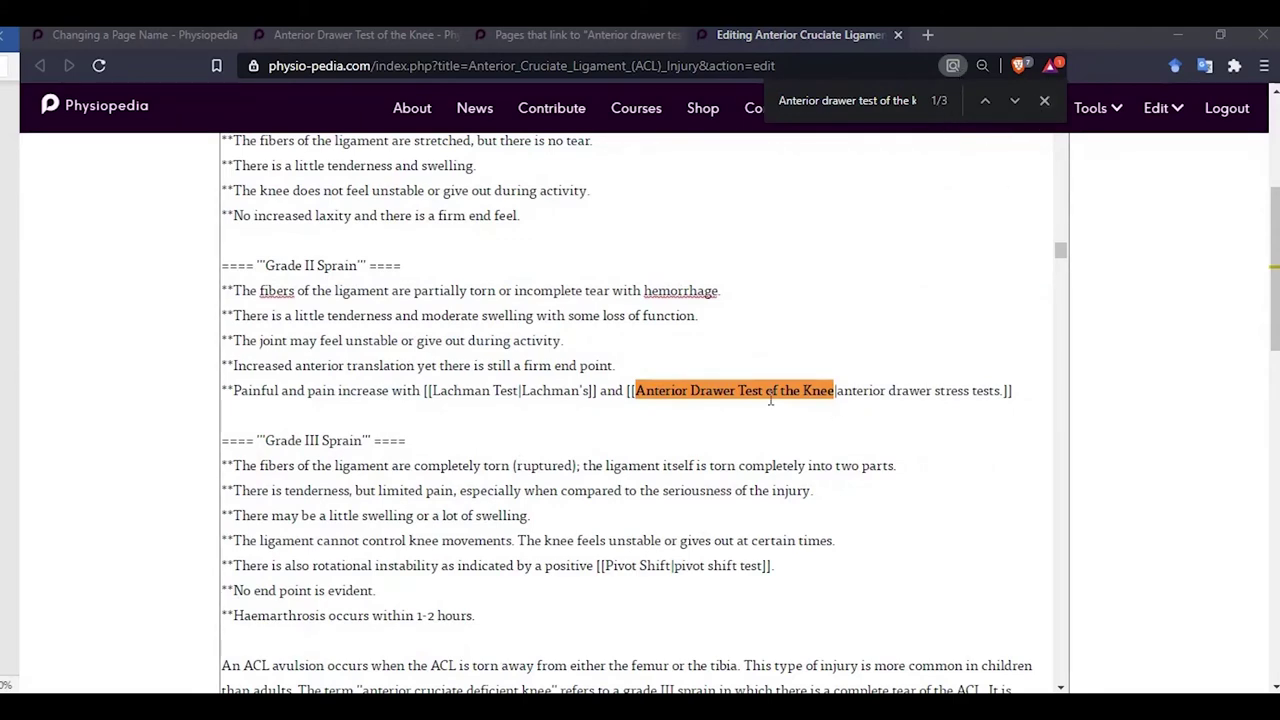
pyautogui.click(1015, 100)
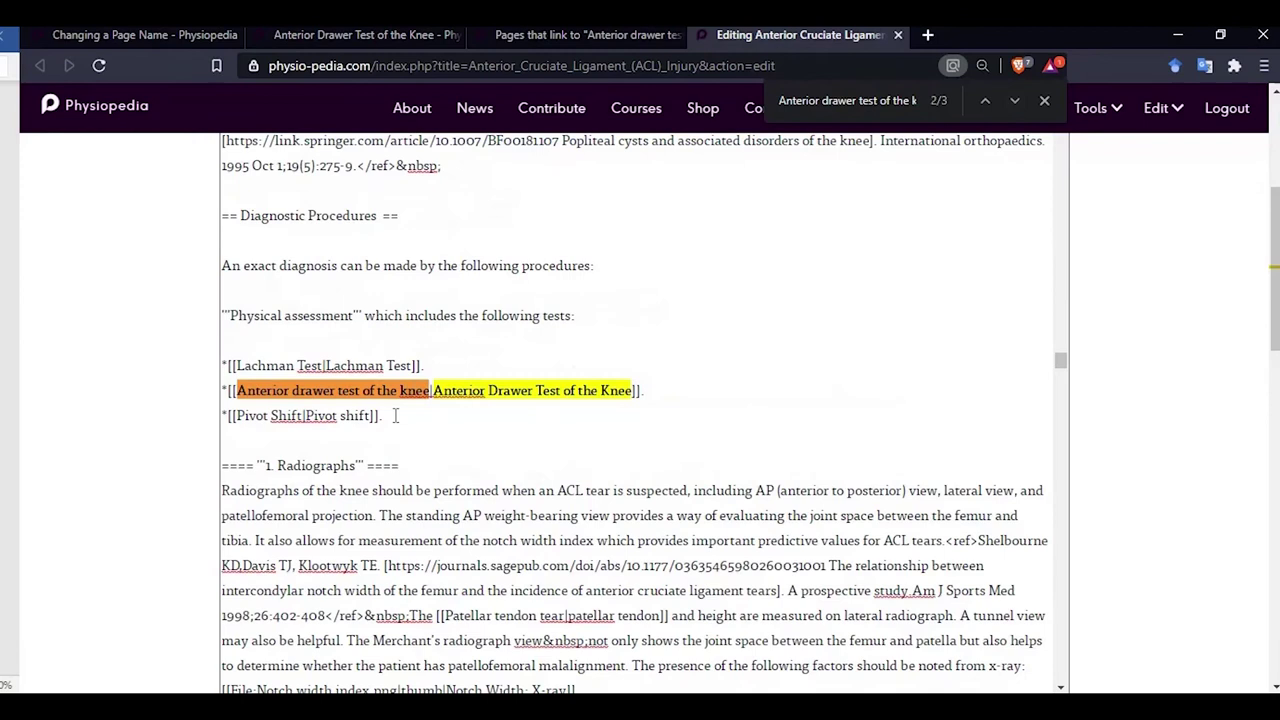
# - Change the link target under Diagnostic Procedures to "Anterior Drawer Test of the Knee"
pyautogui.click(307, 393)
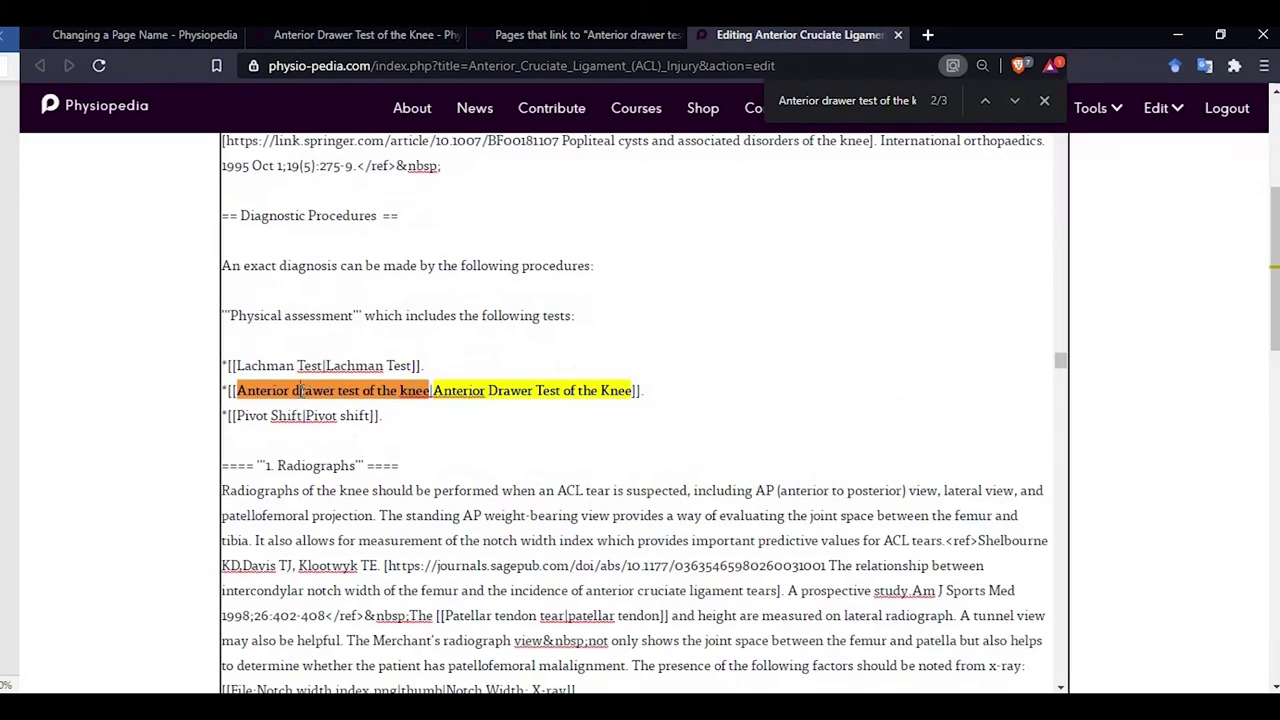
pyautogui.press('BackSpace')
pyautogui.write('D')
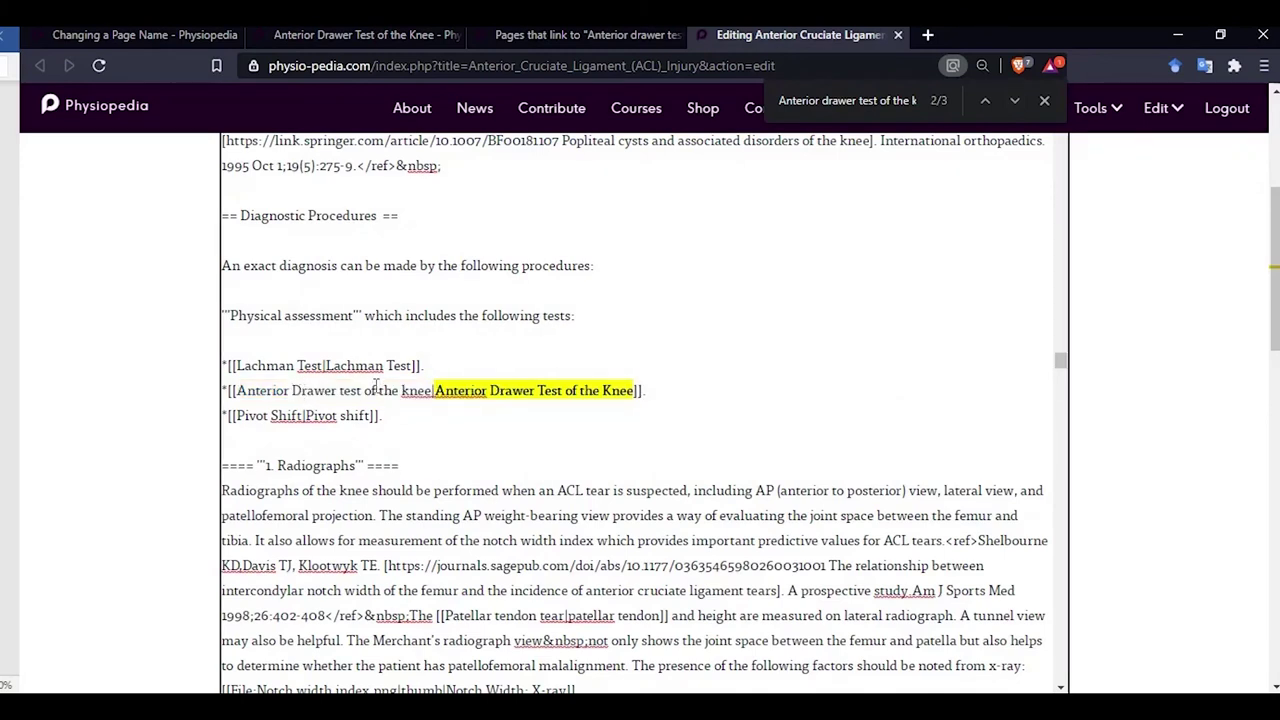
pyautogui.click(340, 390)
pyautogui.press('Delete')
pyautogui.write('T')
pyautogui.press('Right')
pyautogui.press('Right')
pyautogui.press('Right')
pyautogui.press('Right')
pyautogui.press('Right')
pyautogui.press('Right')
pyautogui.press('Right')
pyautogui.press('Right')
pyautogui.press('Right')
pyautogui.press('Right')
pyautogui.press('Right')
pyautogui.press('Delete')
pyautogui.write('K')
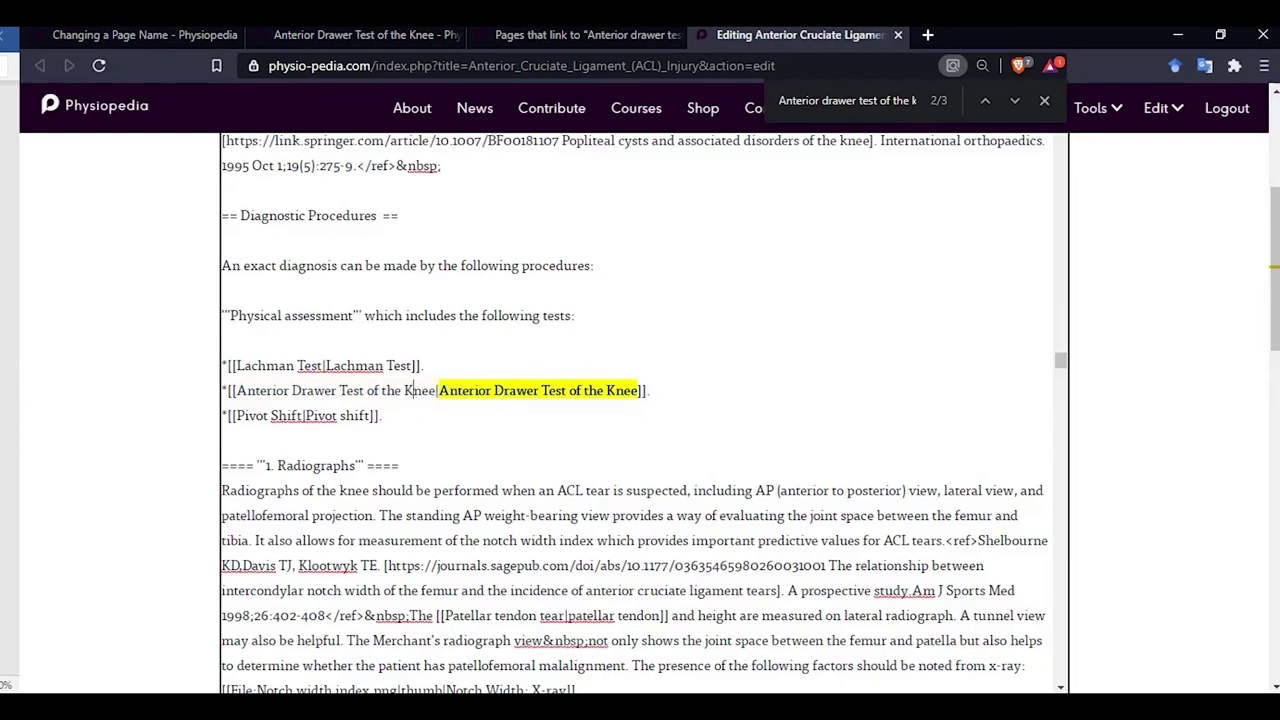
# - Save the ACL Injury page and refresh the list of pages linking to the old title
pyautogui.scroll(-5, 1270, 320)
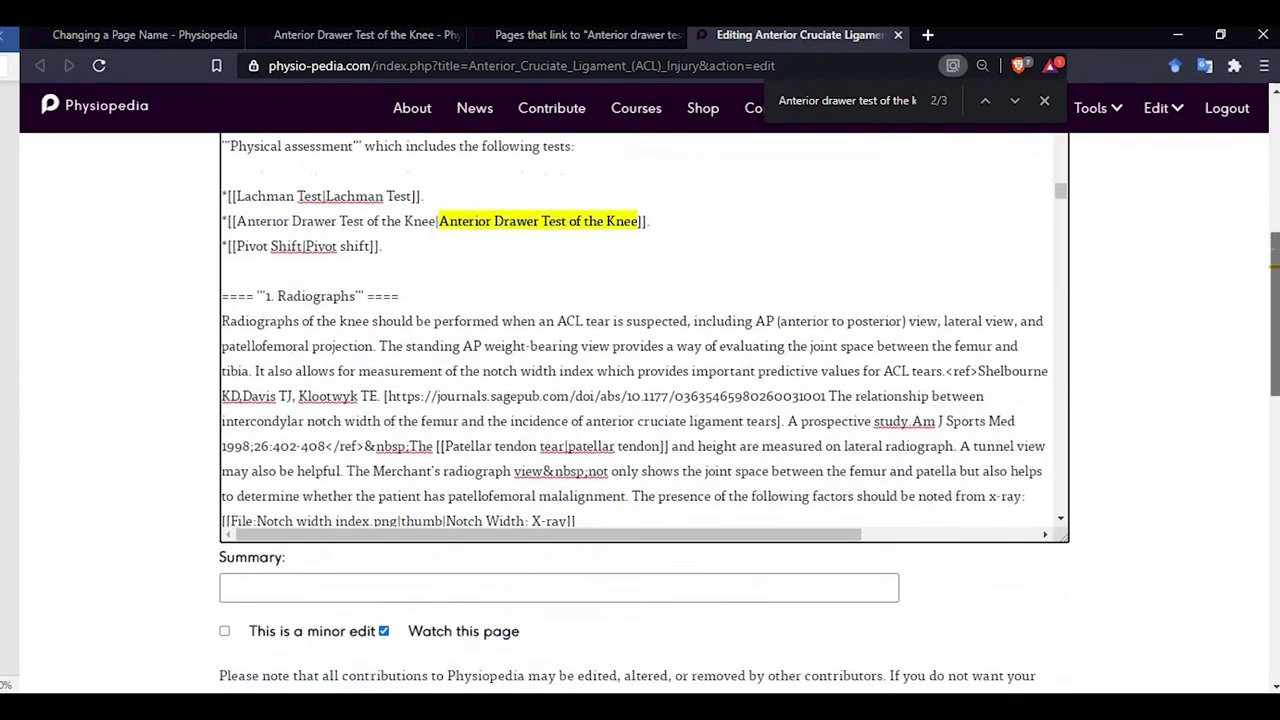
pyautogui.click(246, 484)
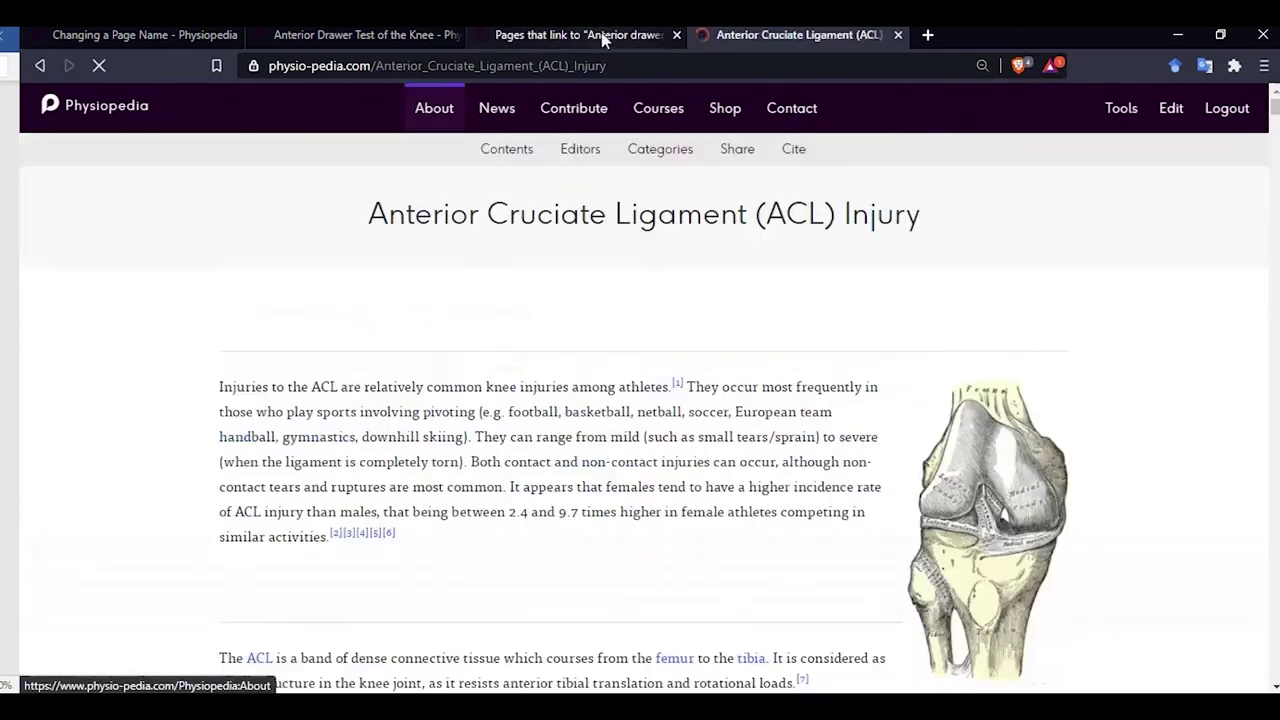
pyautogui.click(601, 32)
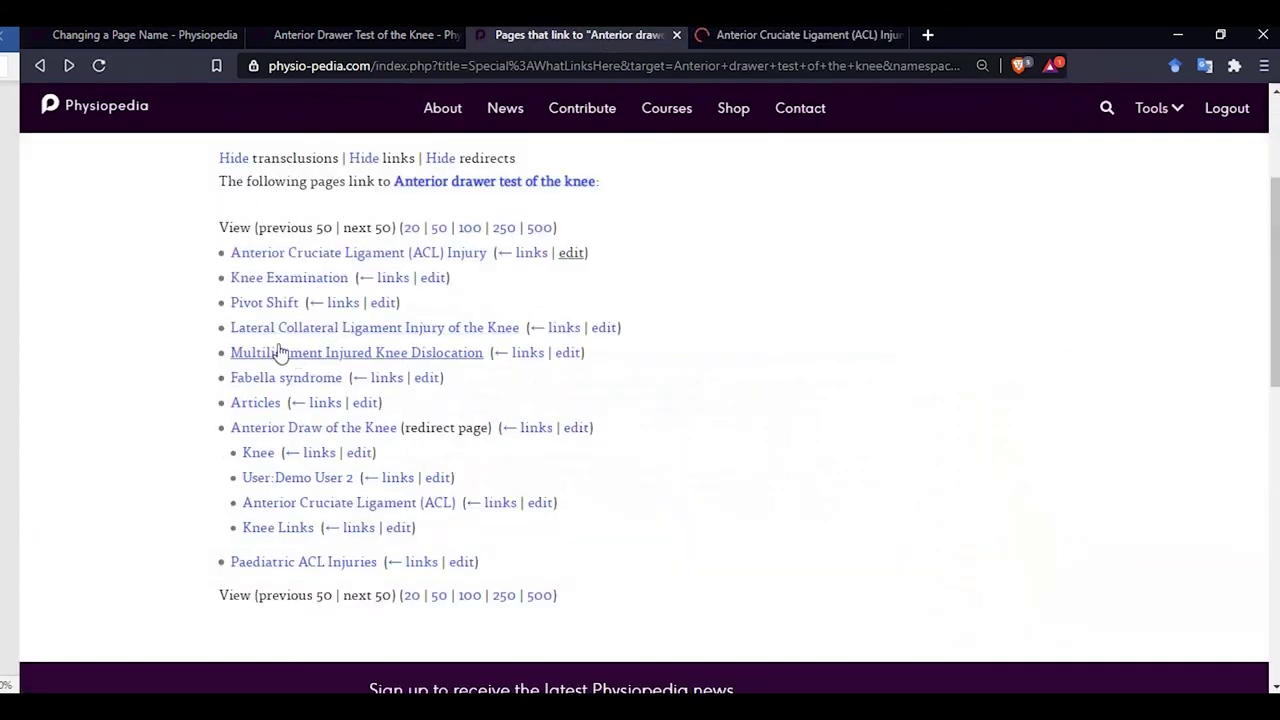
pyautogui.click(100, 66)
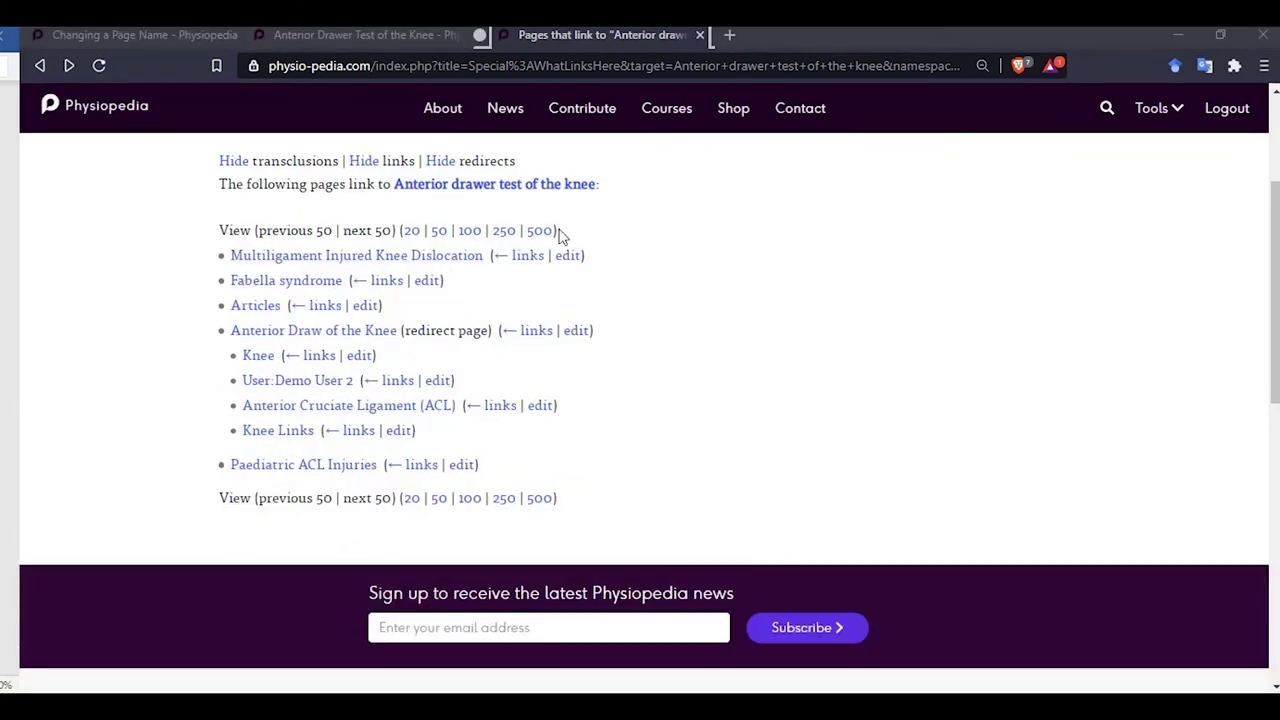
pyautogui.click(99, 65)
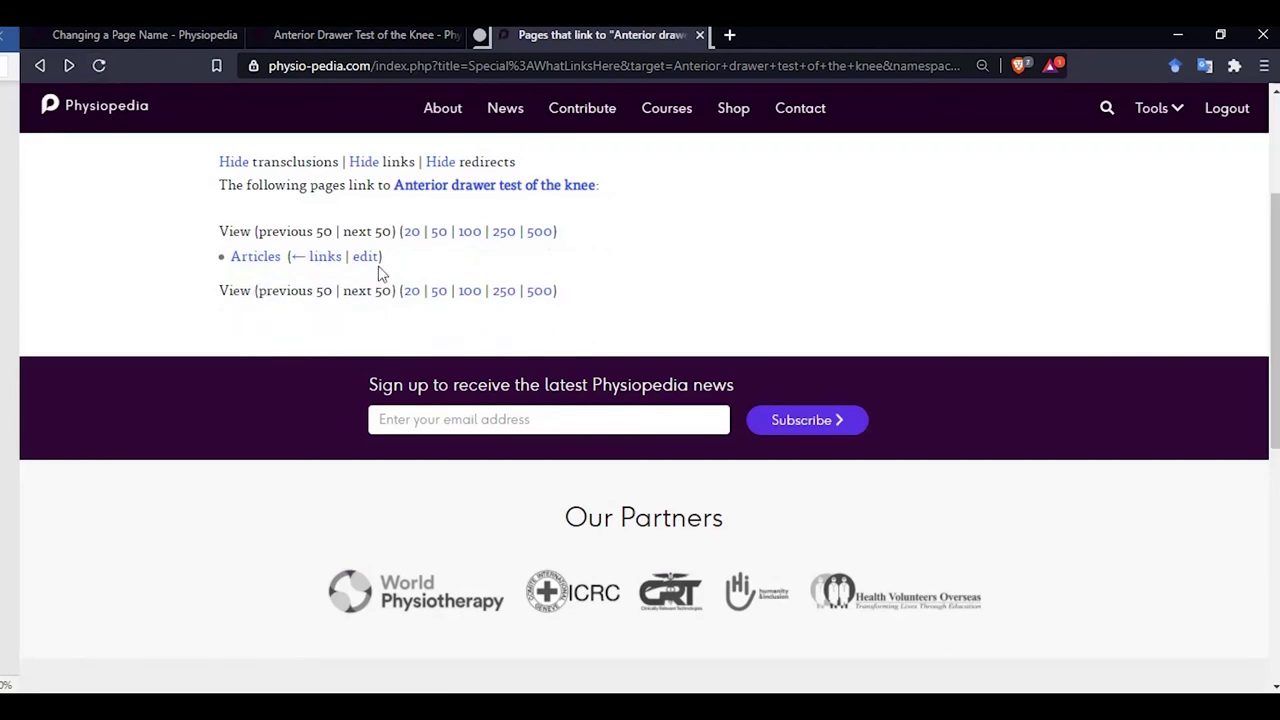
# - Open the Articles page for editing, re-save it without changes, and refresh the list of linking pages
pyautogui.middleClick(374, 257)
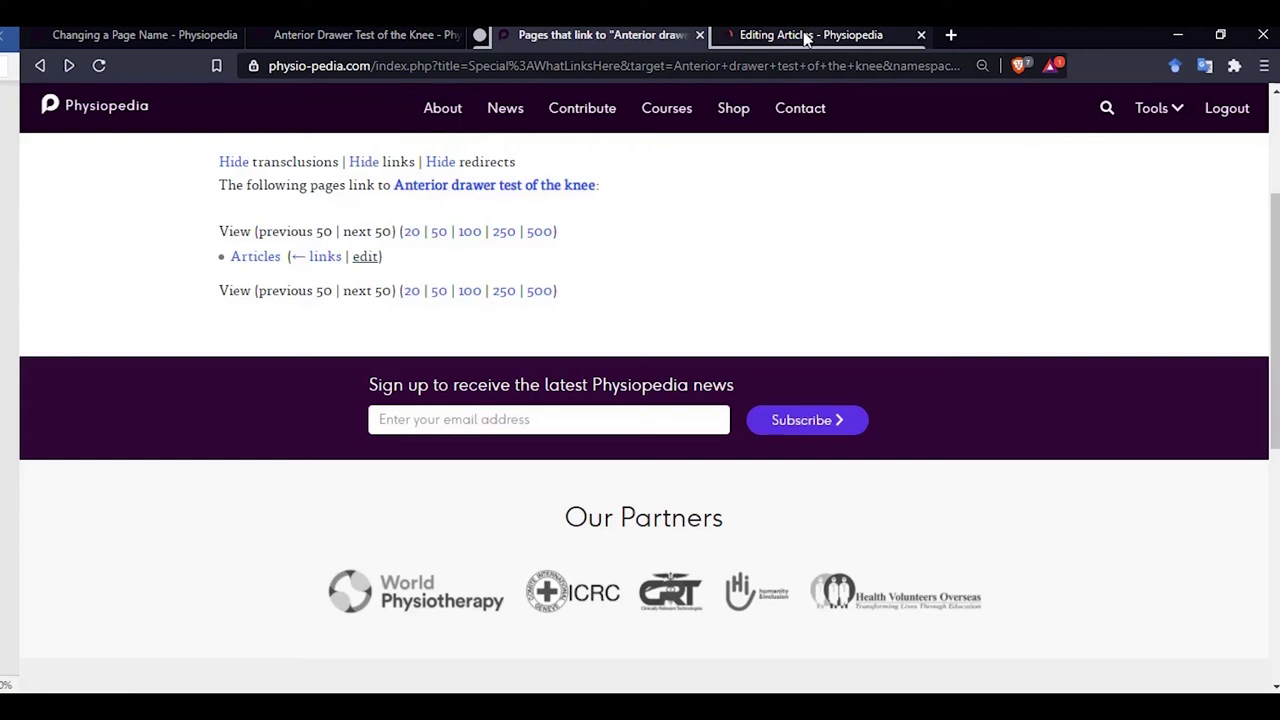
pyautogui.click(803, 33)
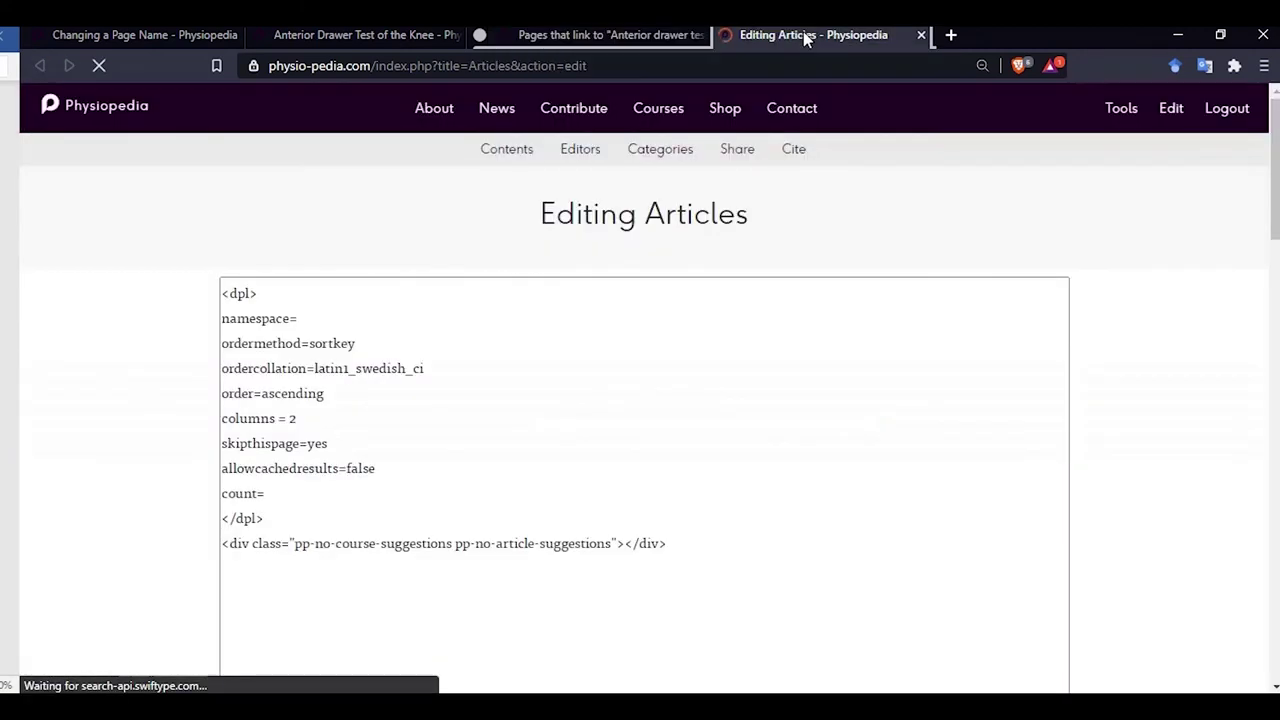
pyautogui.press('pagedown')
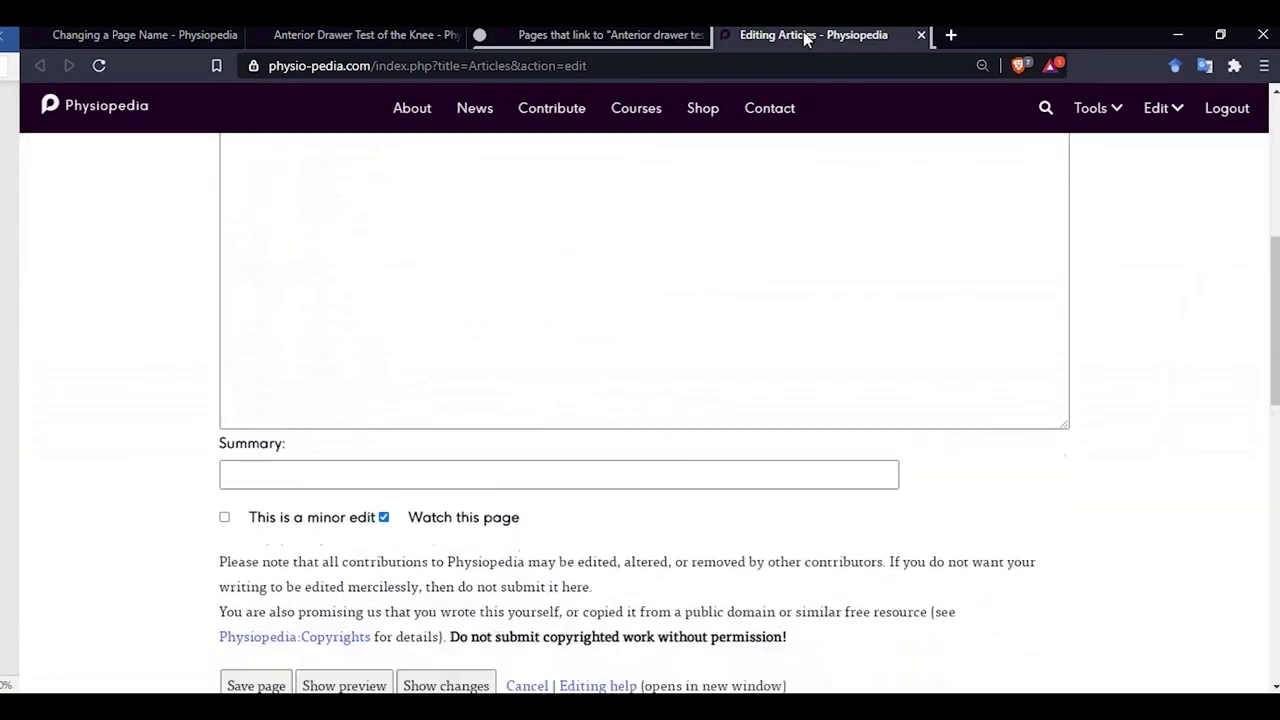
pyautogui.hotkey('alt', 'shift', 's')
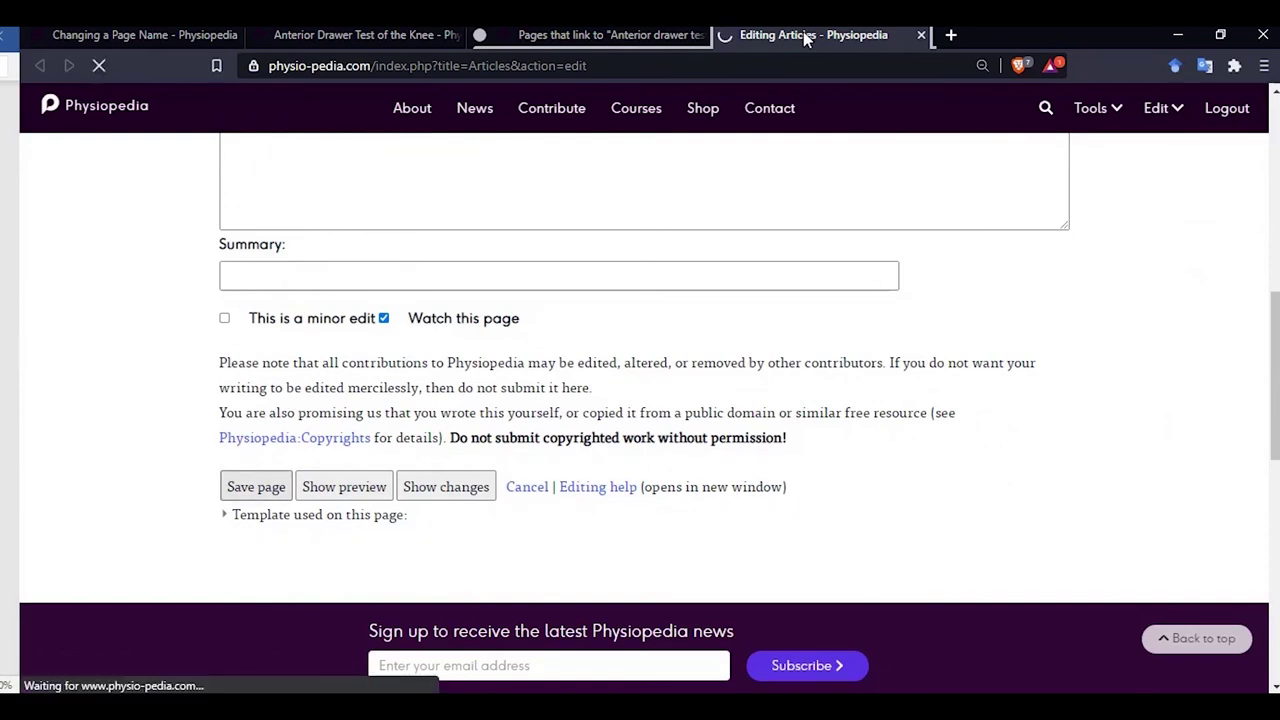
pyautogui.hotkey('ctrl', 'w')
pyautogui.click(100, 65)
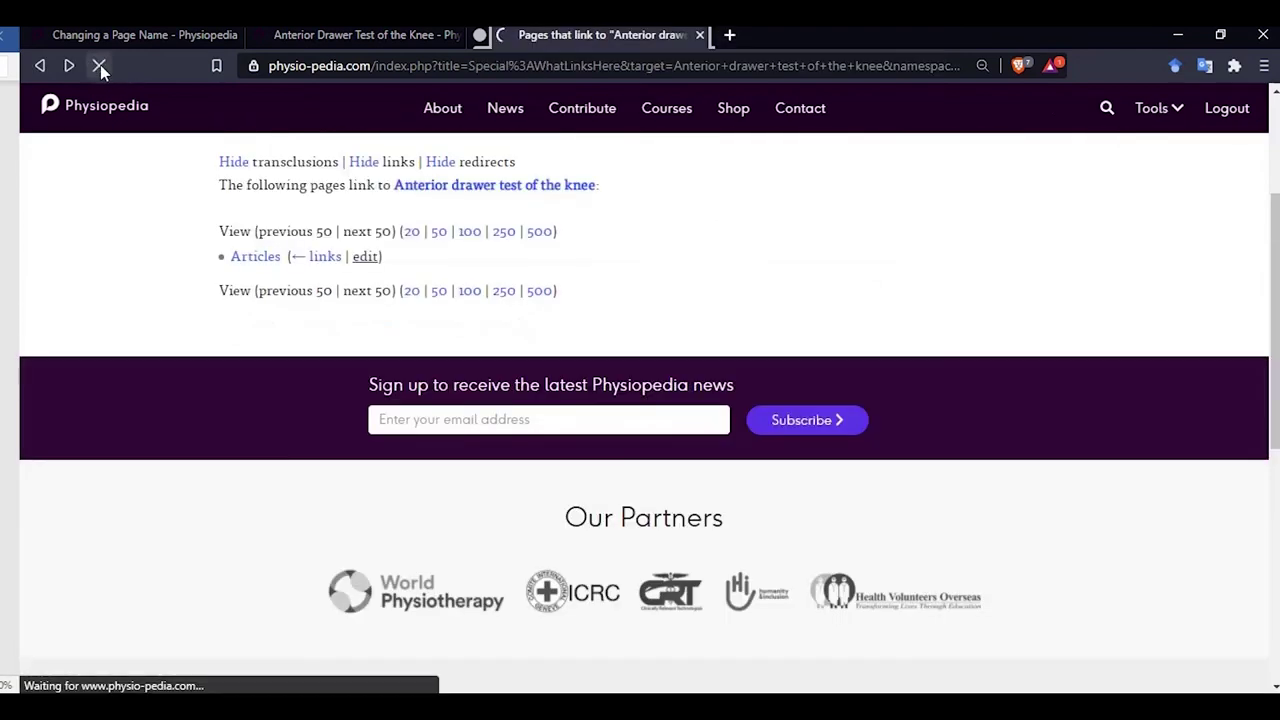